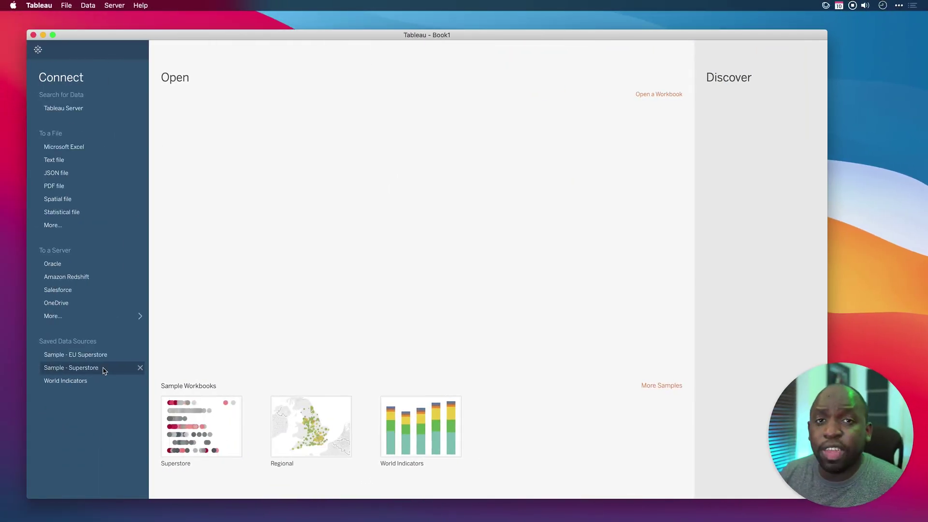
Open the Sample - Superstore saved data source so its fields load into Sheet 1.
left_click(103, 368)
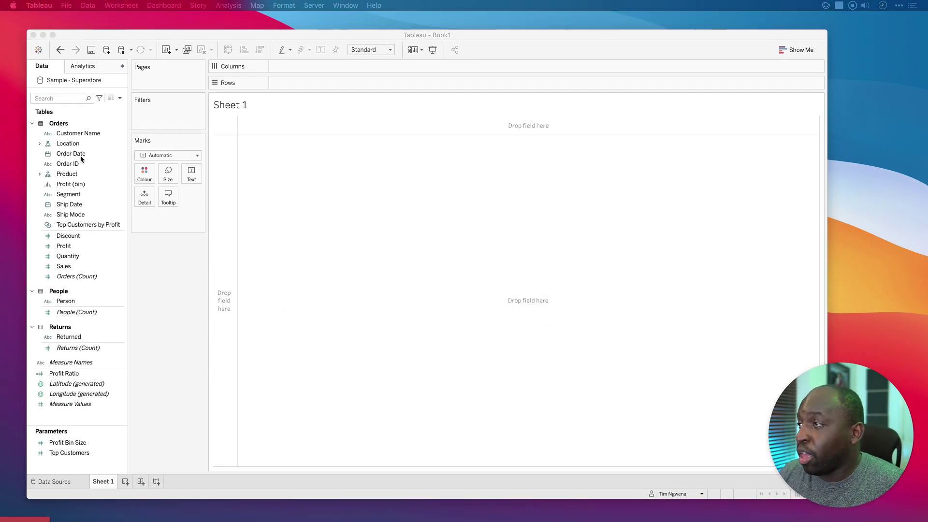
Split the Order ID field into Order ID - Split 1, Split 2 and Split 3.
right_click(67, 167)
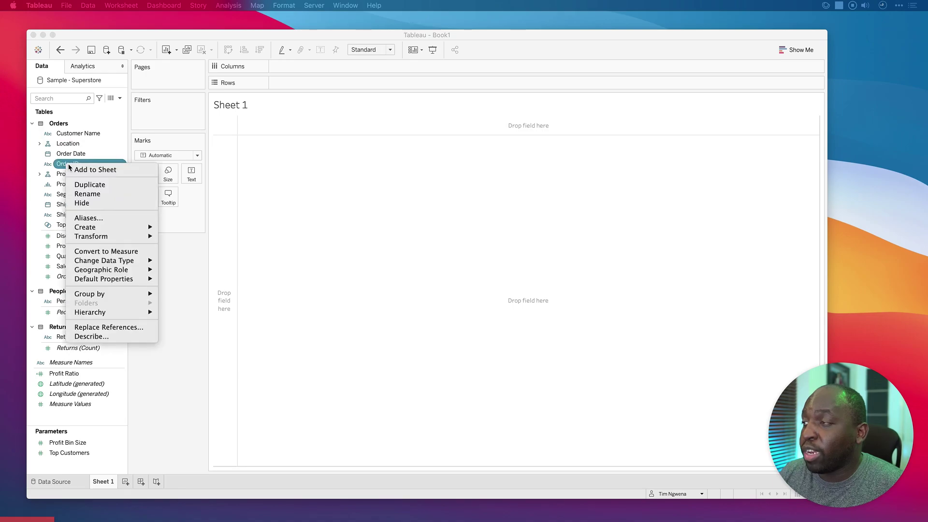
mouse_move(125, 238)
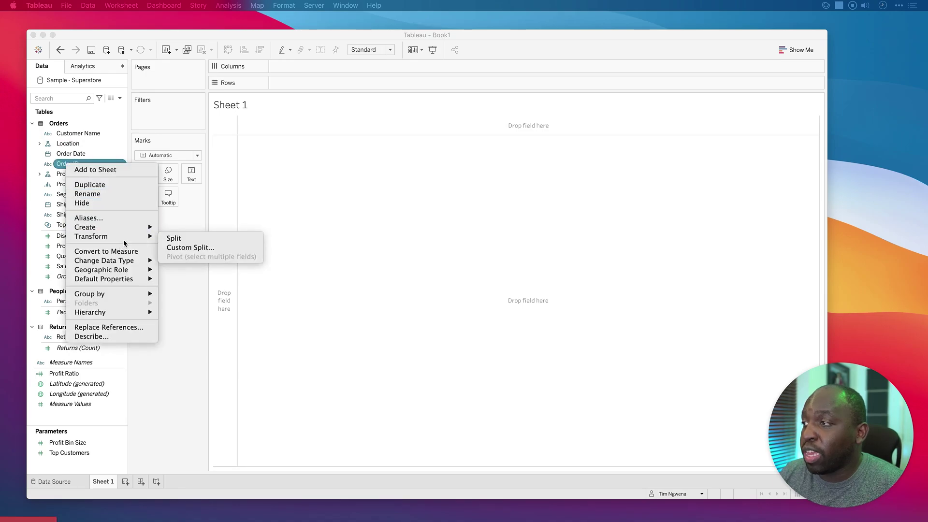
left_click(191, 241)
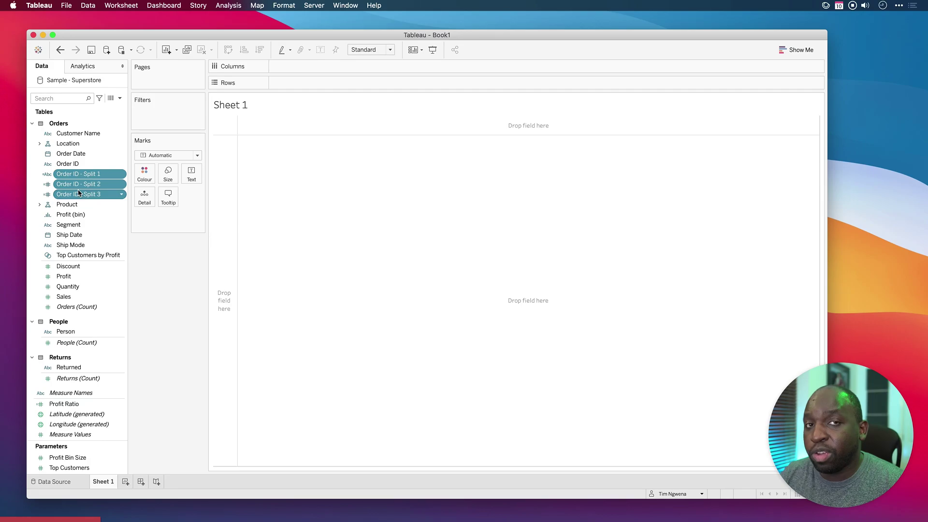
left_click(68, 164, "super")
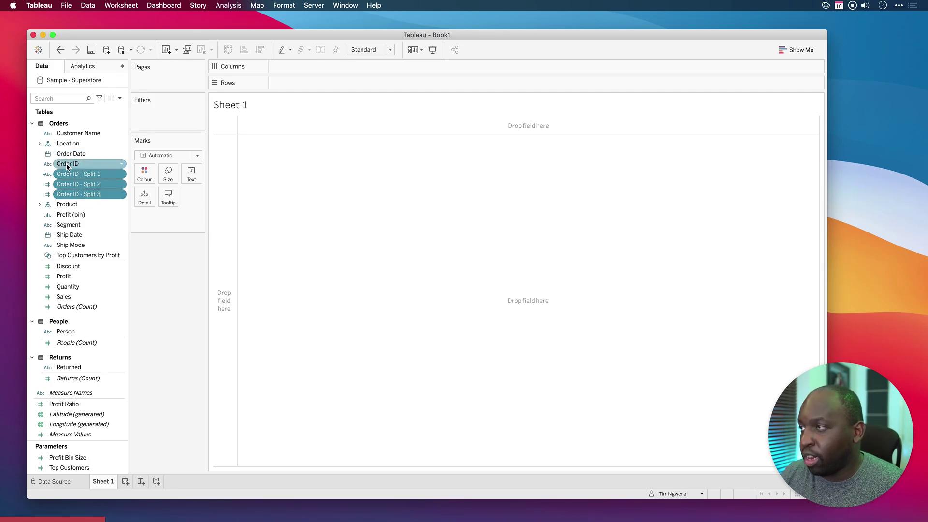
Put Order ID with all 5009 members on Rows, followed by its three split fields.
left_click(68, 166)
left_click_drag(68, 166, 285, 83)
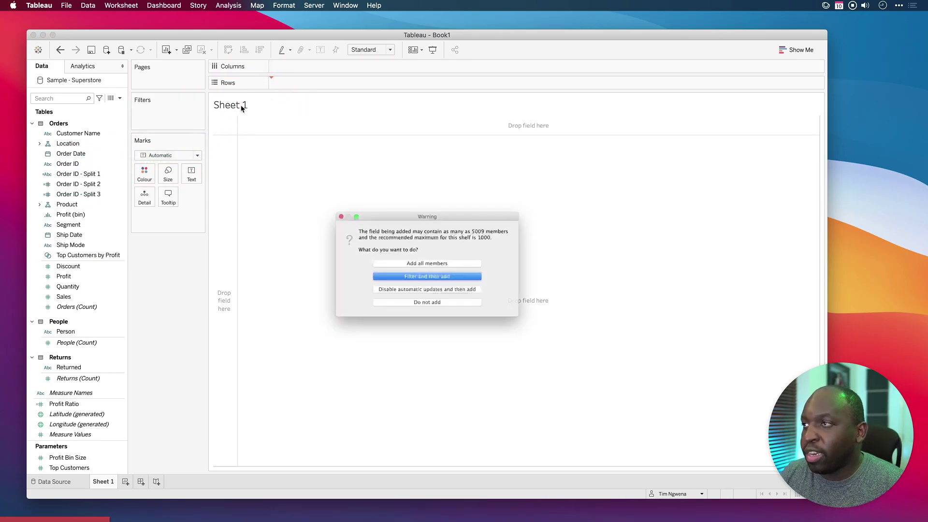
left_click(409, 263)
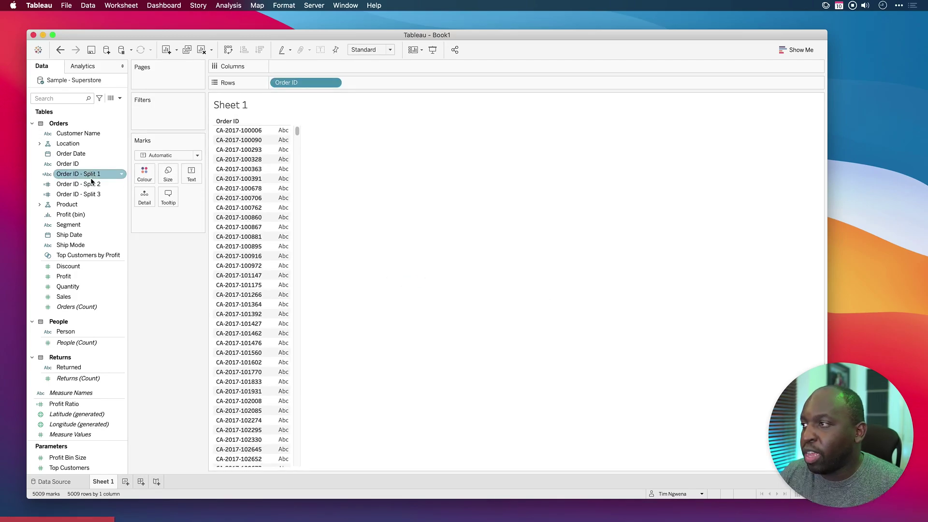
left_click(90, 195, "shift")
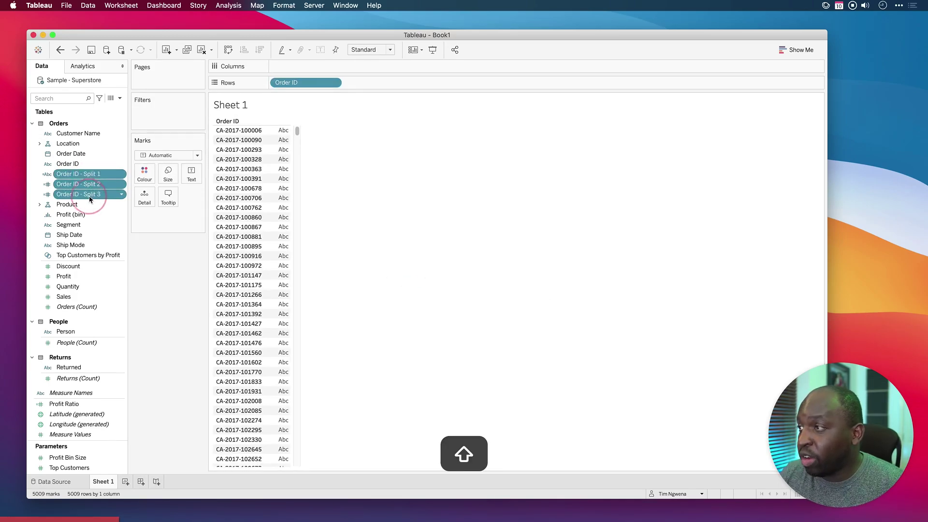
left_click_drag(89, 198, 405, 86)
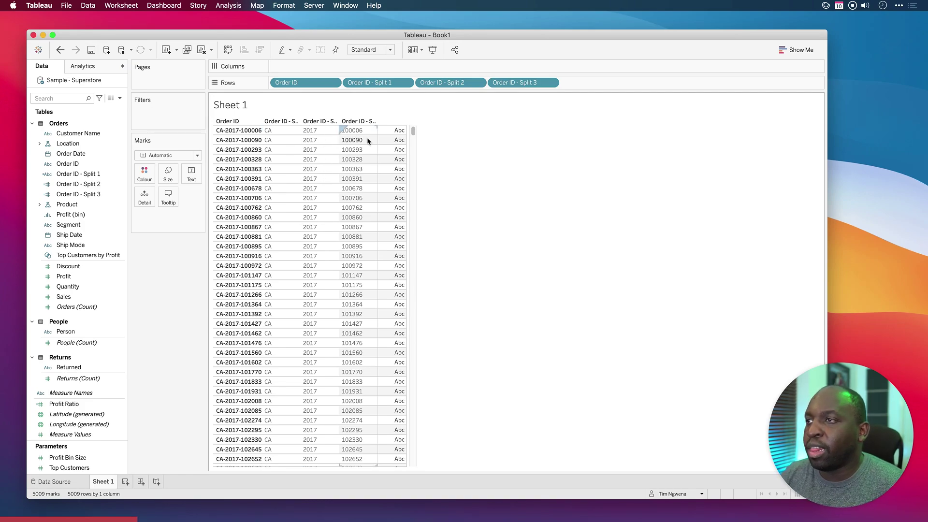
right_click(91, 185)
left_click(116, 241)
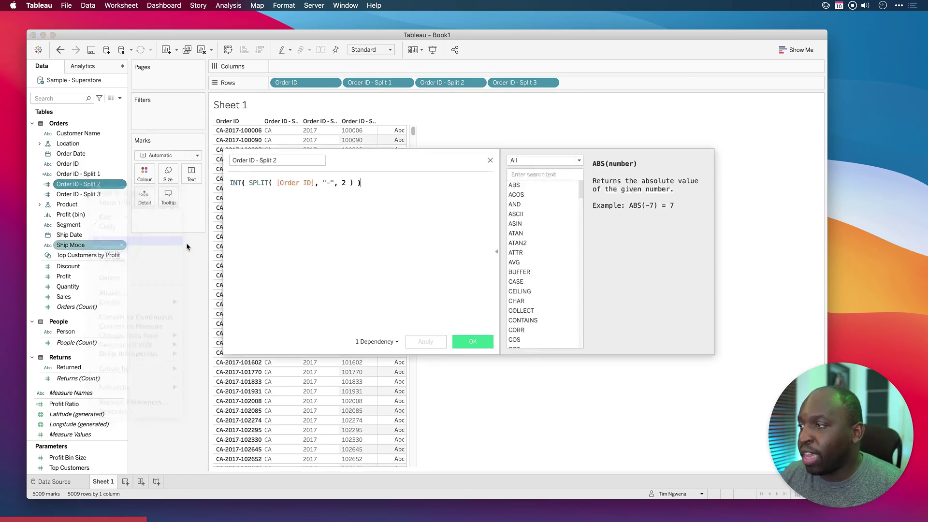
scroll(376, 239, "up", 5)
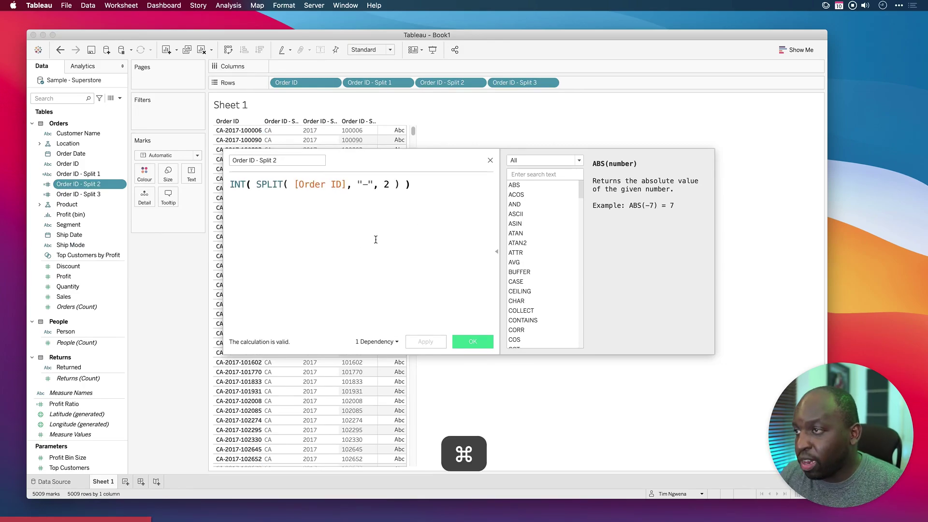
left_click(271, 185)
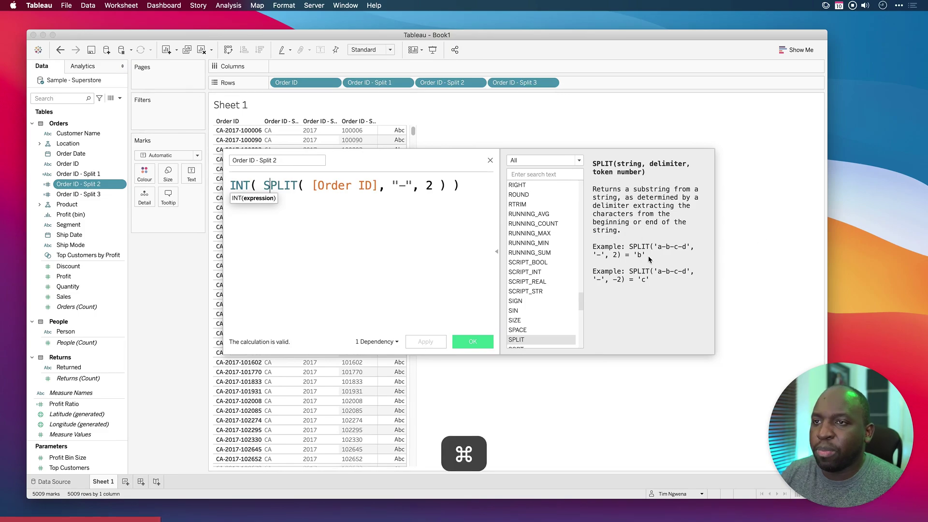
scroll(649, 259, "up", 1)
scroll(649, 259, "up", 1)
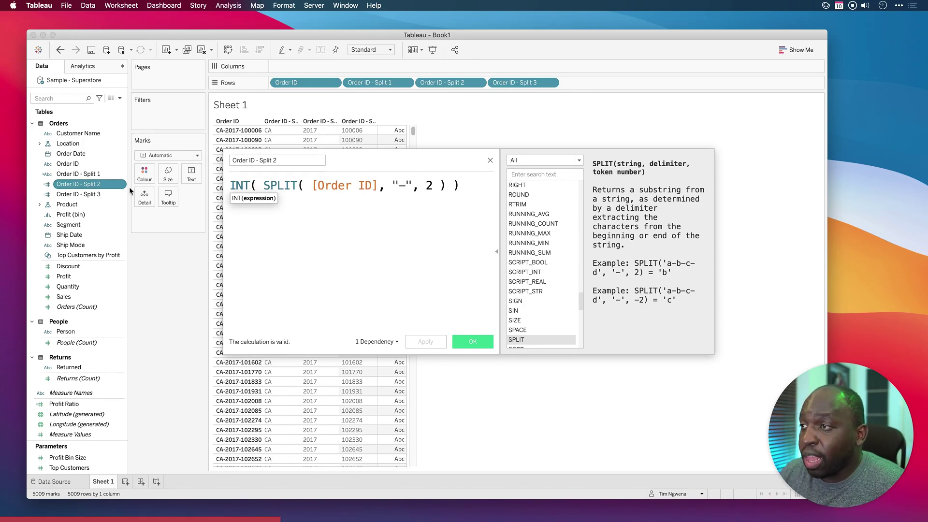
left_click(464, 339)
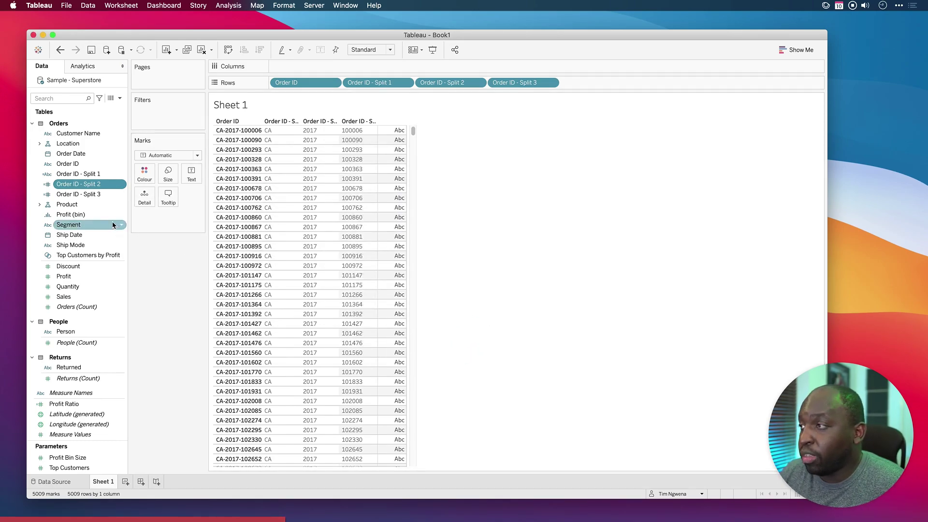
right_click(101, 196)
left_click(119, 248)
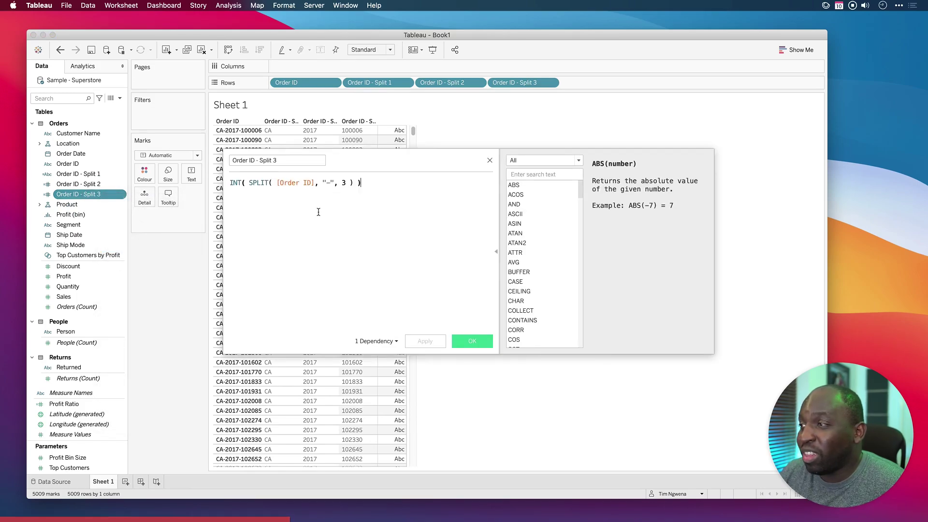
left_click(343, 183)
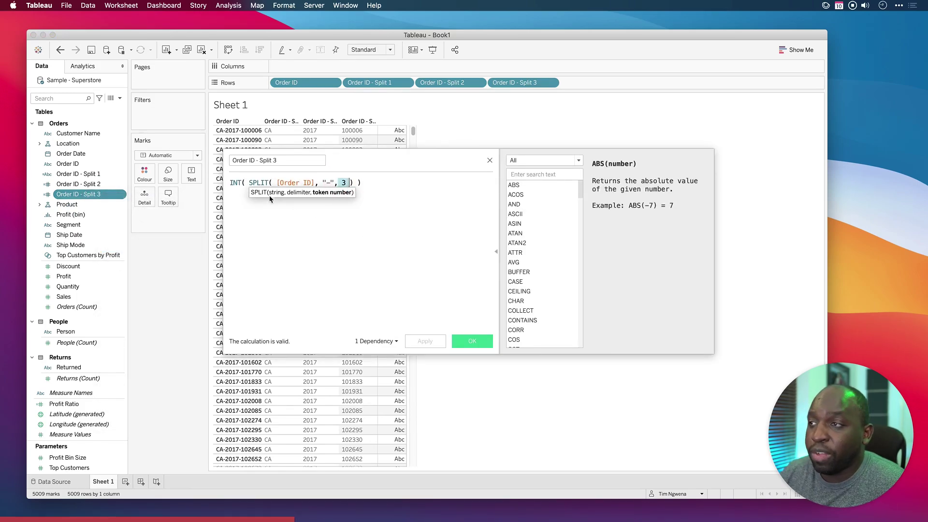
left_click(257, 184)
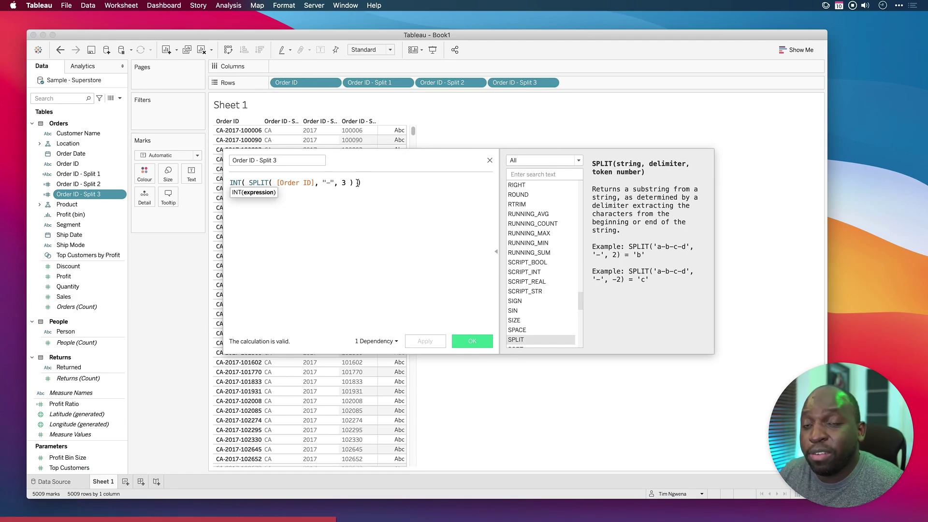
Insert Product Name on Rows after Order ID, widen its column, and start Sheet 2.
left_click(489, 160)
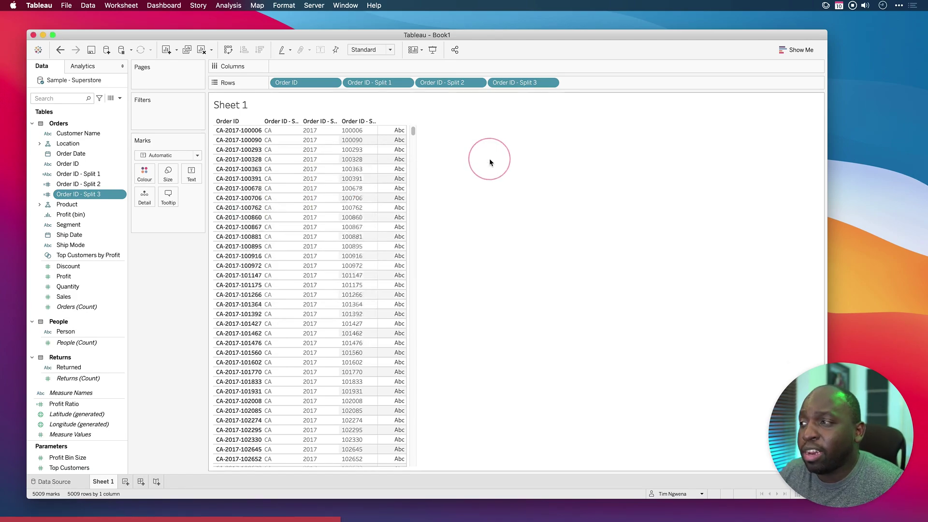
left_click(39, 205)
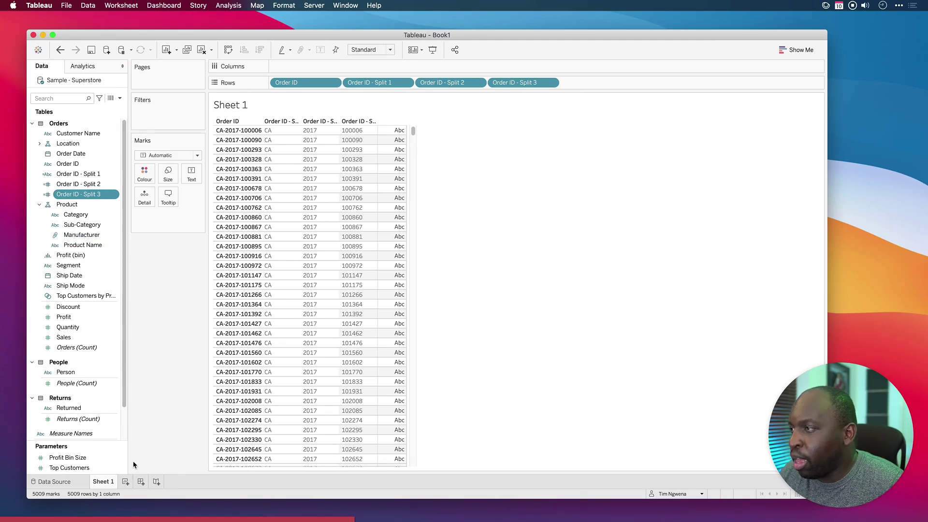
mouse_move(83, 245)
left_mouse_down()
mouse_move(227, 208)
mouse_move(337, 87)
left_mouse_up()
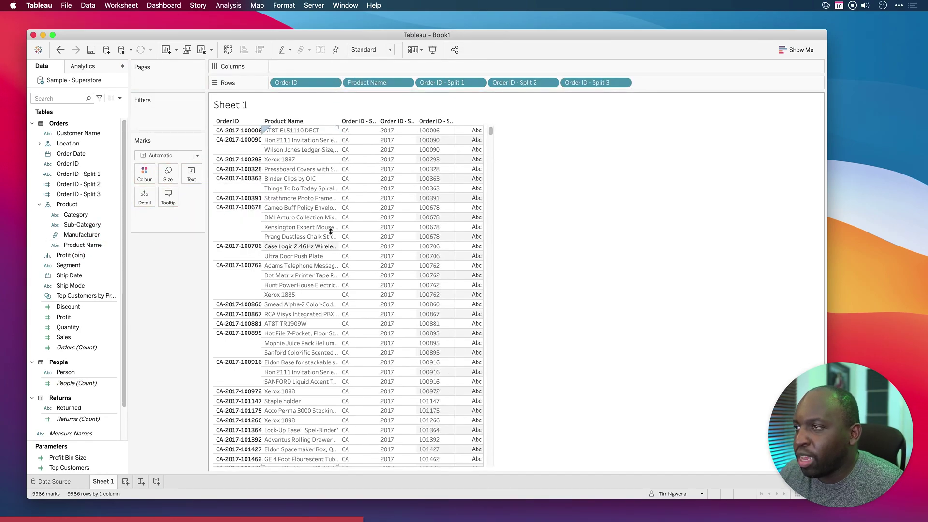
double_click(338, 151)
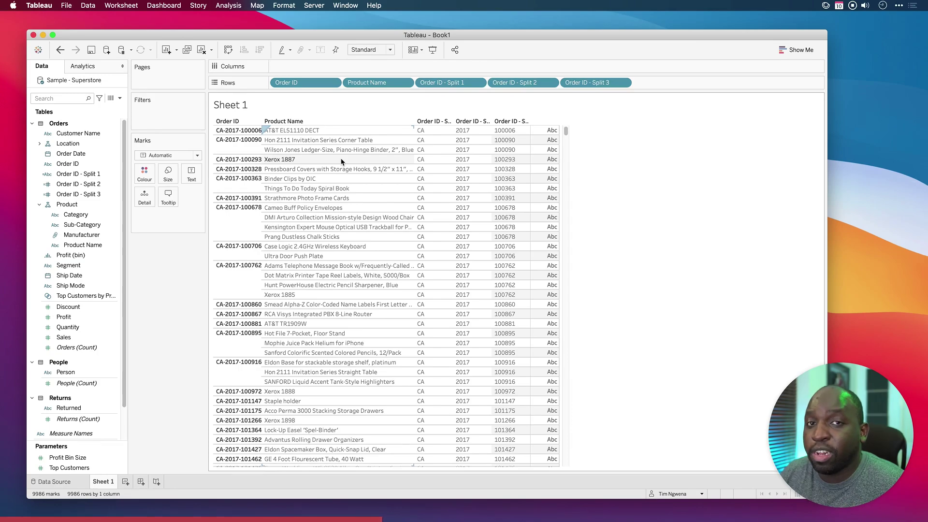
left_click(125, 481)
Place all 1849 Product Name members on Sheet 2's Rows and widen the column.
left_click_drag(86, 245, 306, 79)
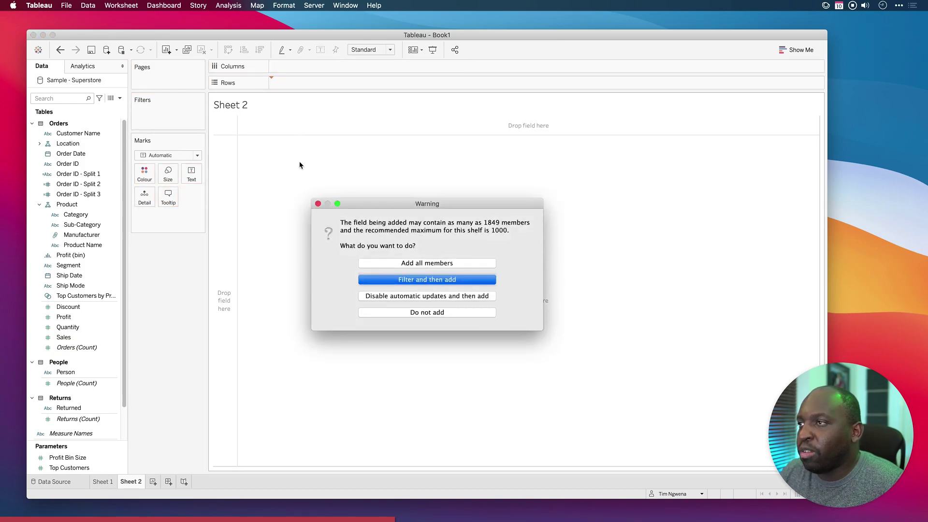
left_click(426, 265)
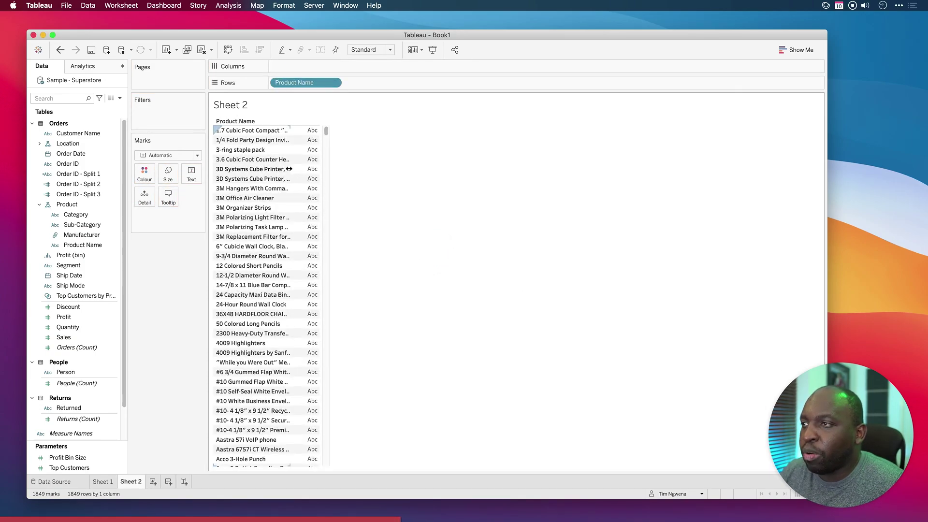
left_click_drag(289, 168, 489, 169)
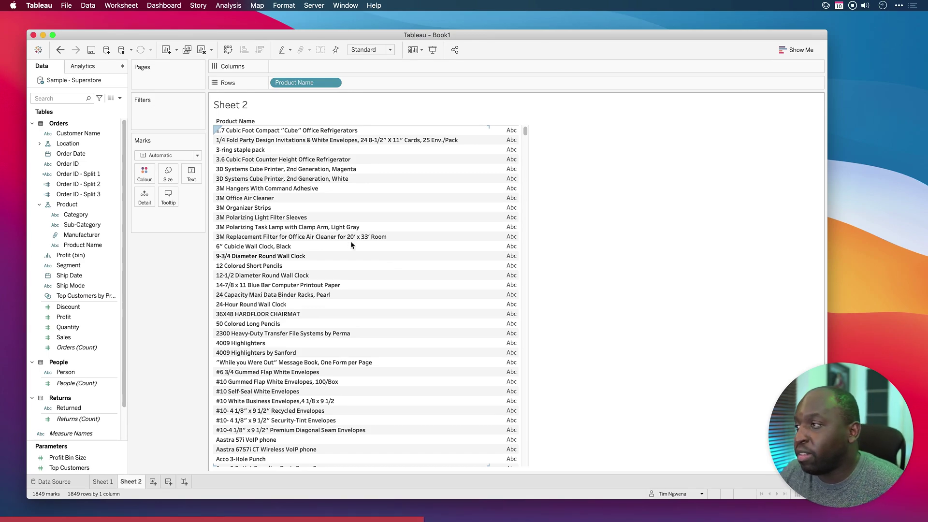
Create a calculated field from Product Name and wrap it in the SPLIT function.
right_click(90, 246)
mouse_move(126, 318)
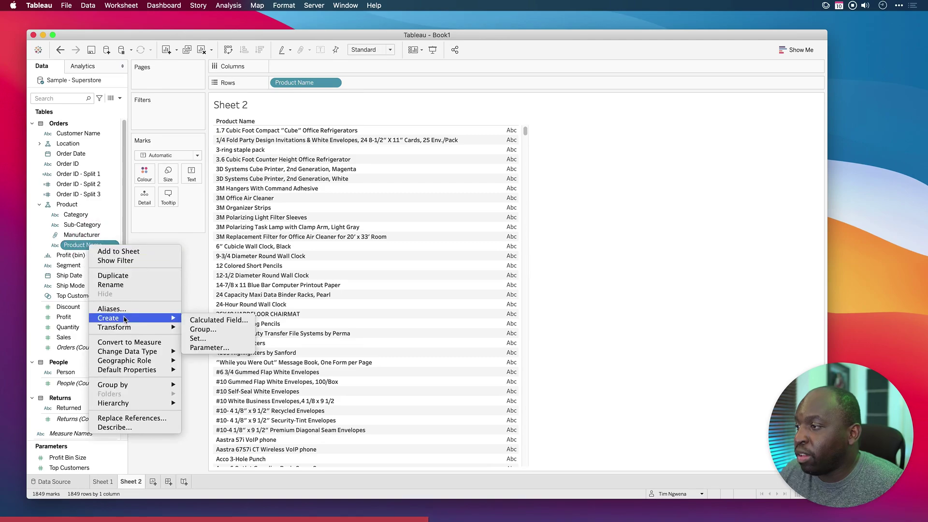
left_click(215, 319)
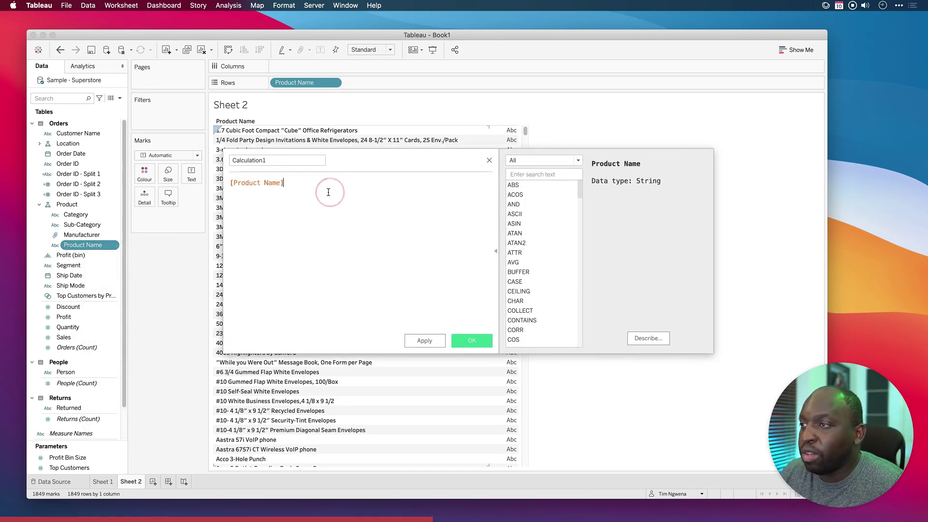
left_click_drag(325, 191, 227, 184)
scroll(376, 260, "up", 6)
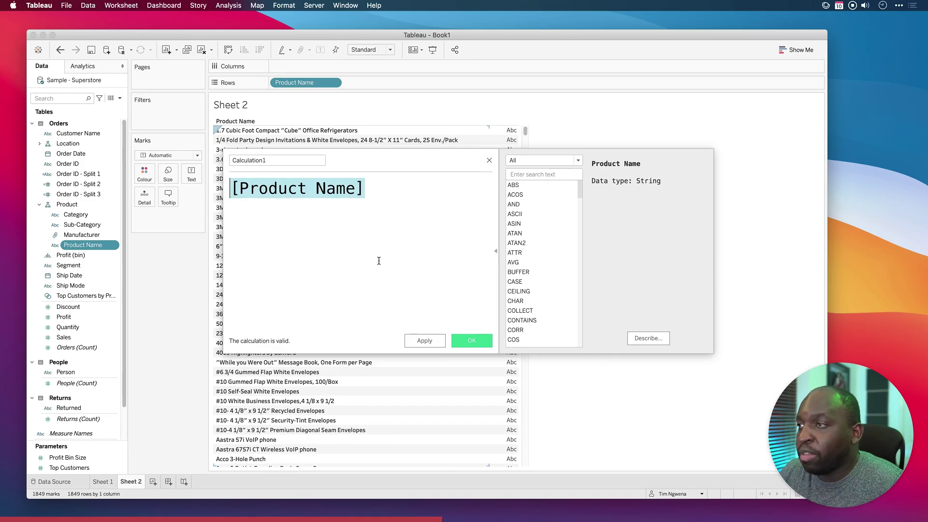
left_click(530, 175)
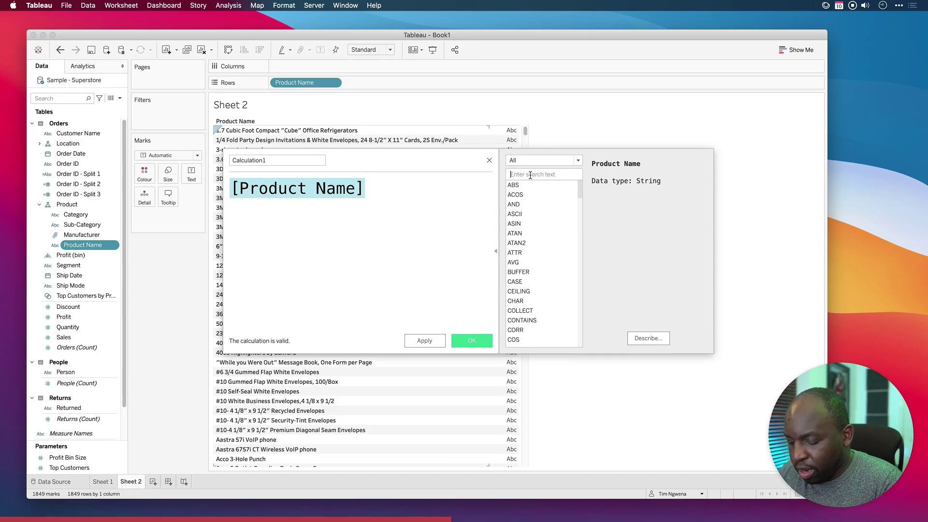
type("SPLIT")
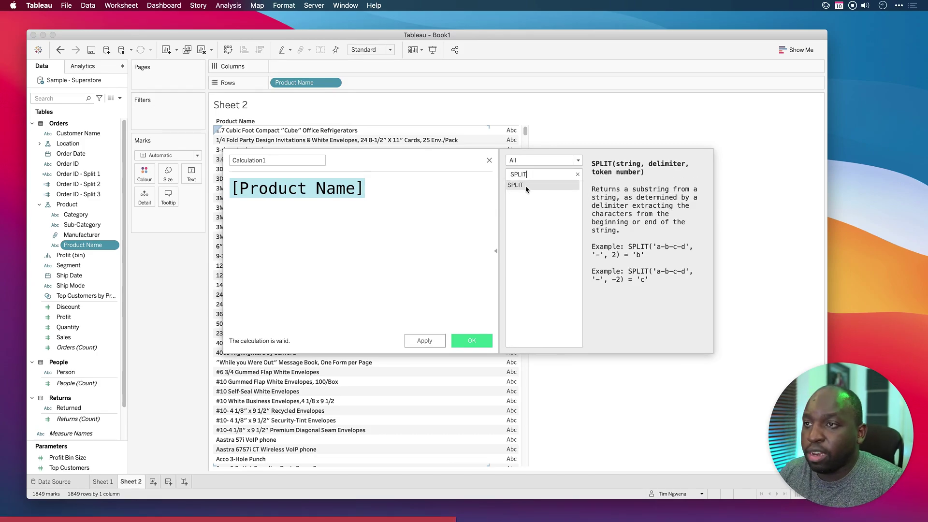
double_click(516, 185)
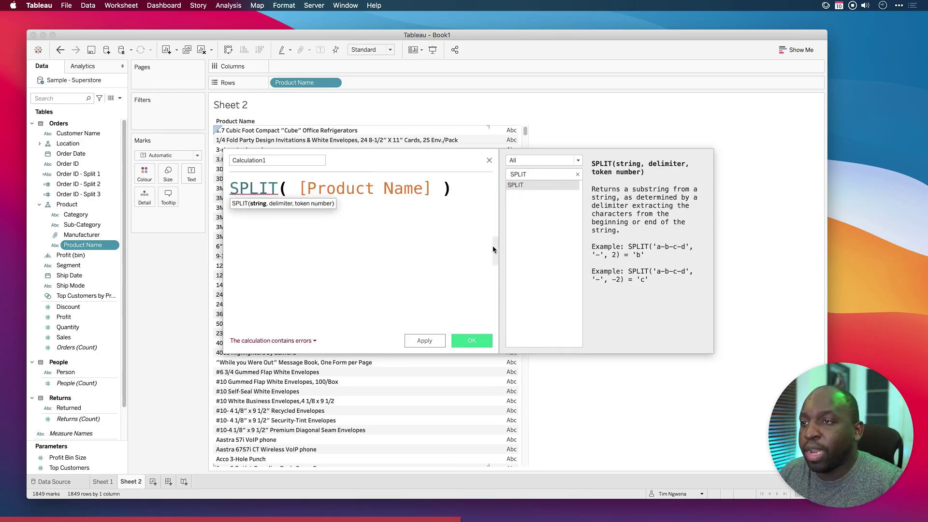
Complete the formula as SPLIT([Product Name], ',', 1) and confirm it is valid.
scroll(458, 232, "down", 2)
left_click(393, 188)
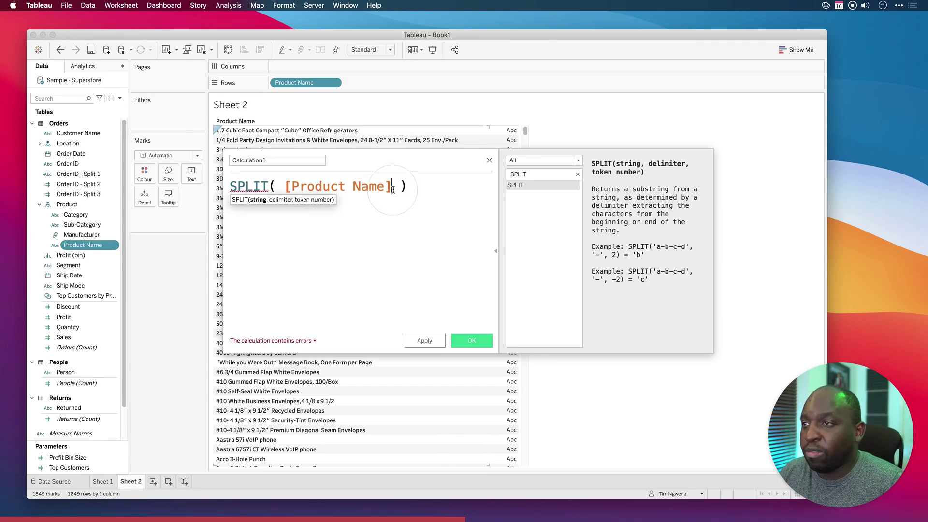
type(", ,")
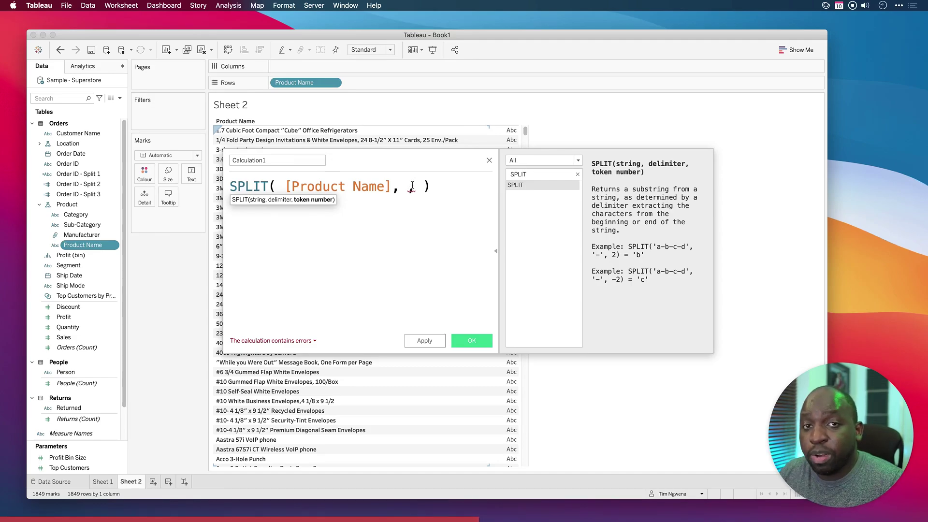
type("1")
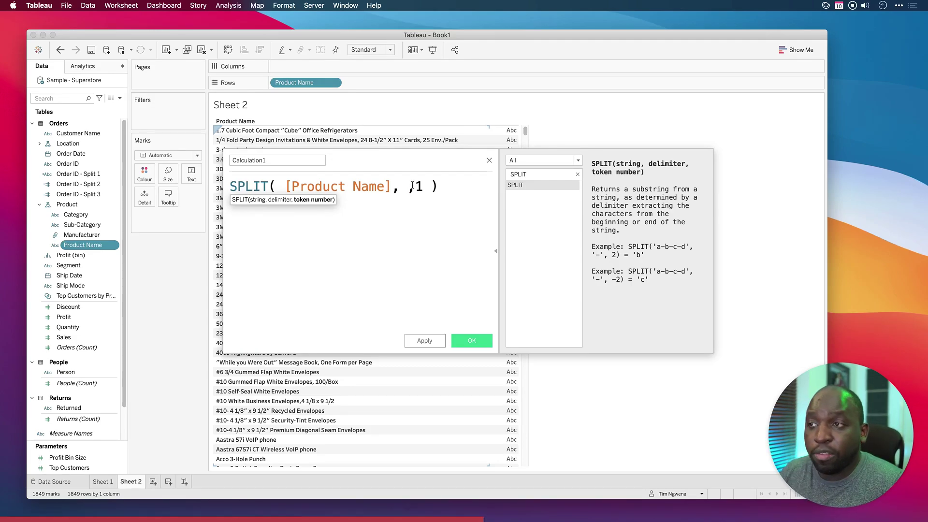
left_click(404, 187)
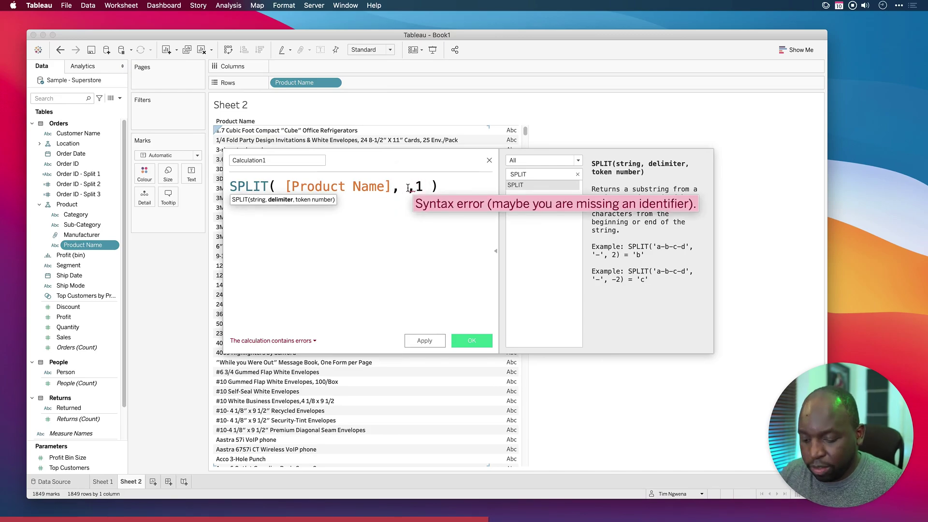
type("''")
key("Left")
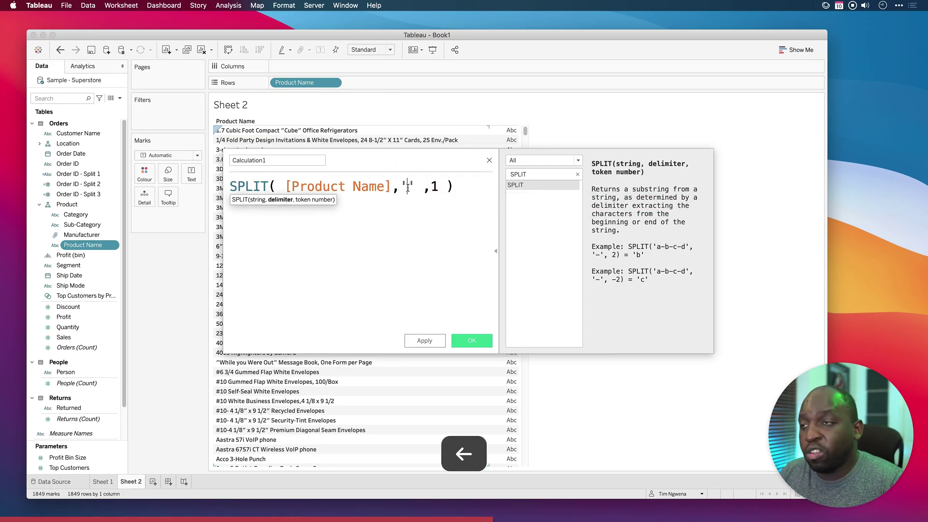
type(",")
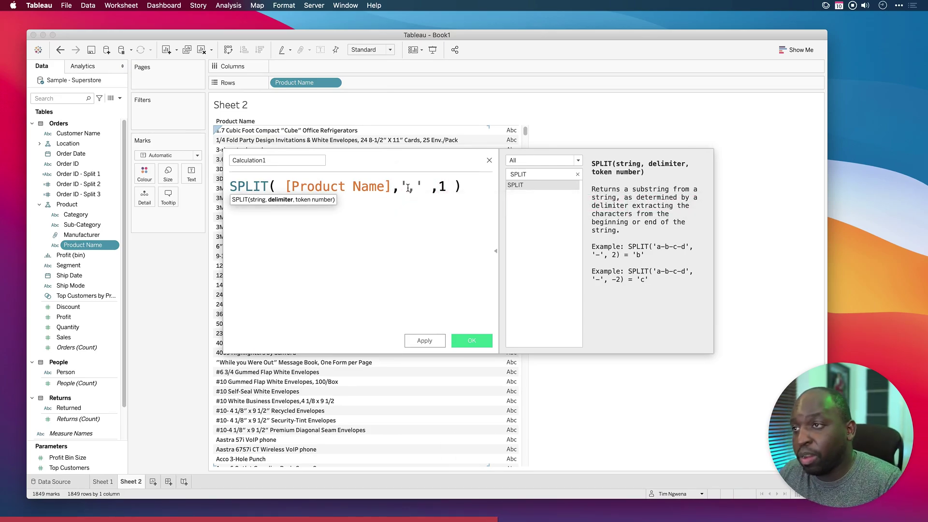
left_click(402, 261)
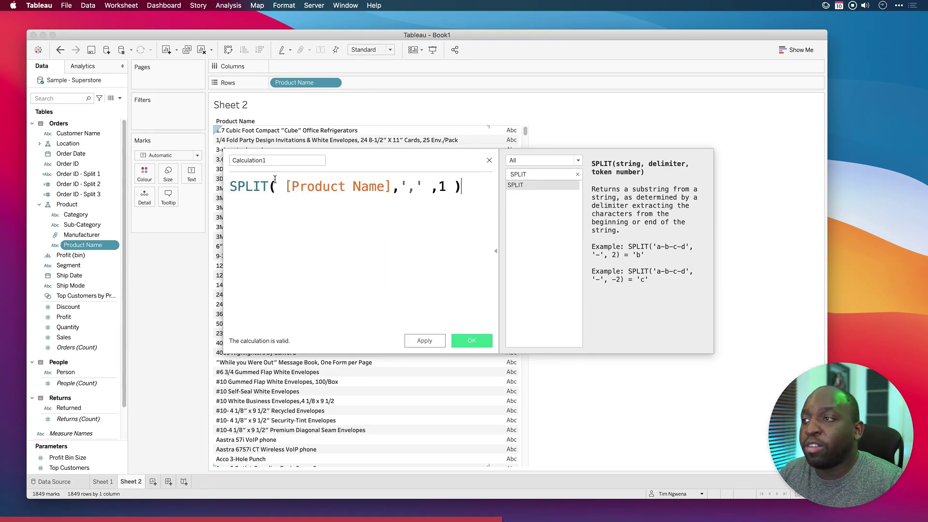
Rename the calculation to SPLIT ON COMMA.
left_click(268, 156)
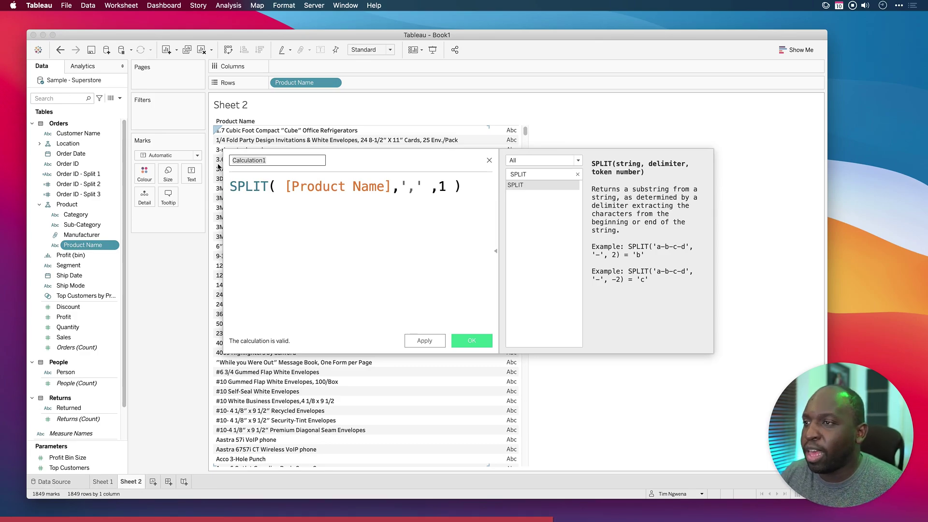
key("BackSpace")
type("SPLI")
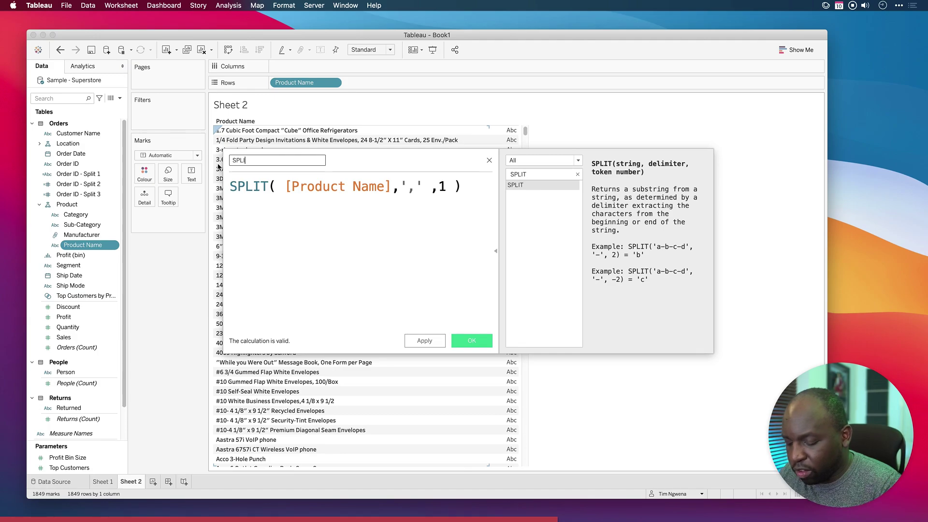
type("T ON COMMA")
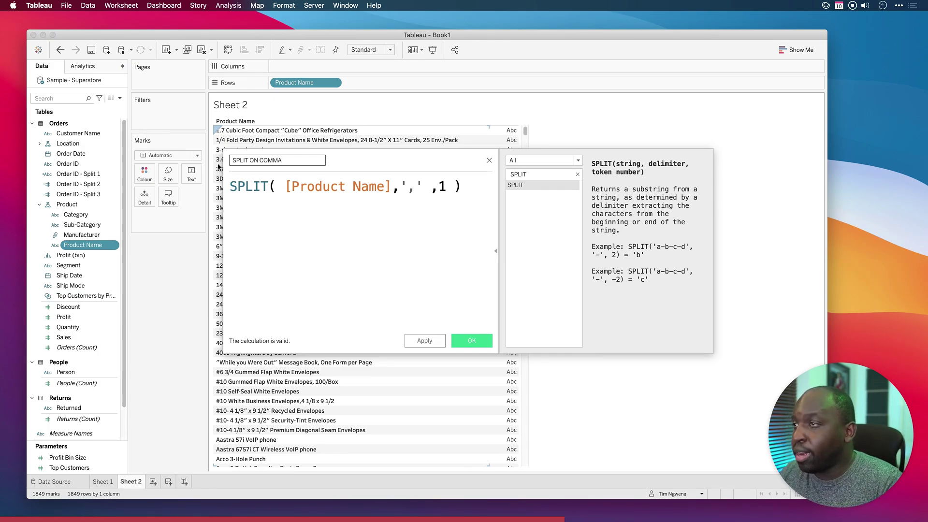
key("Return")
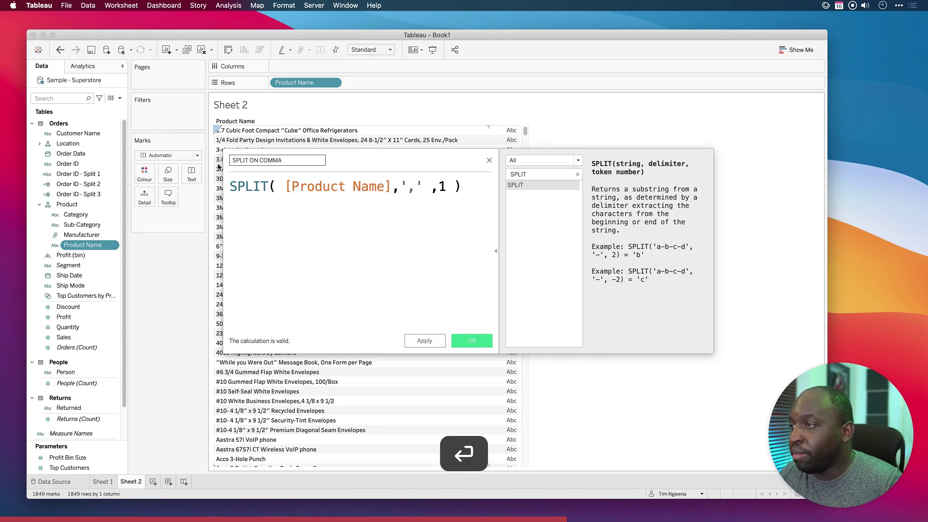
Save SPLIT ON COMMA, place it on Rows after Product Name, and widen its column.
left_click(470, 340)
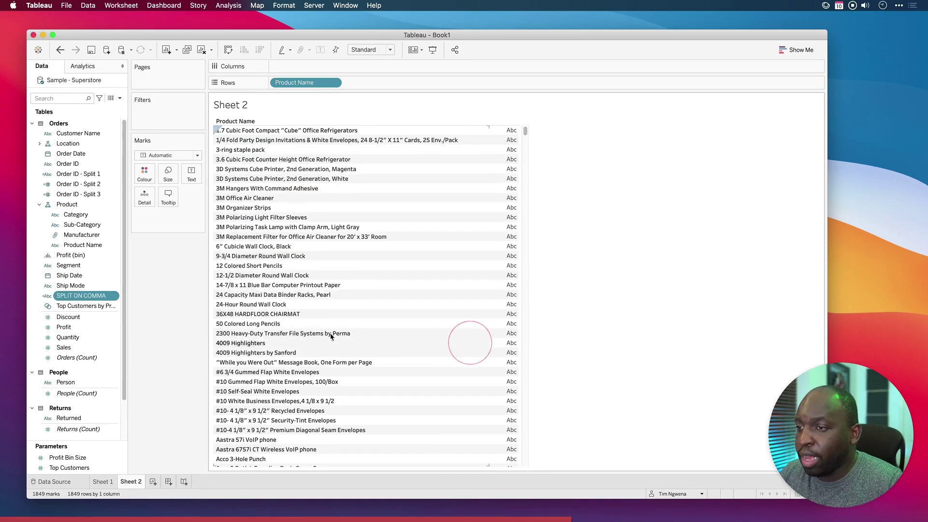
left_click_drag(82, 297, 389, 85)
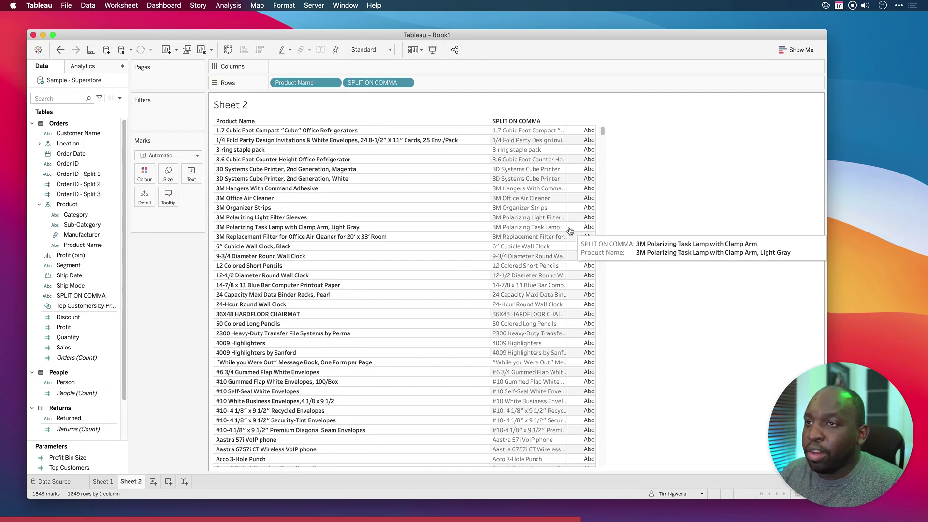
left_click_drag(569, 221, 769, 223)
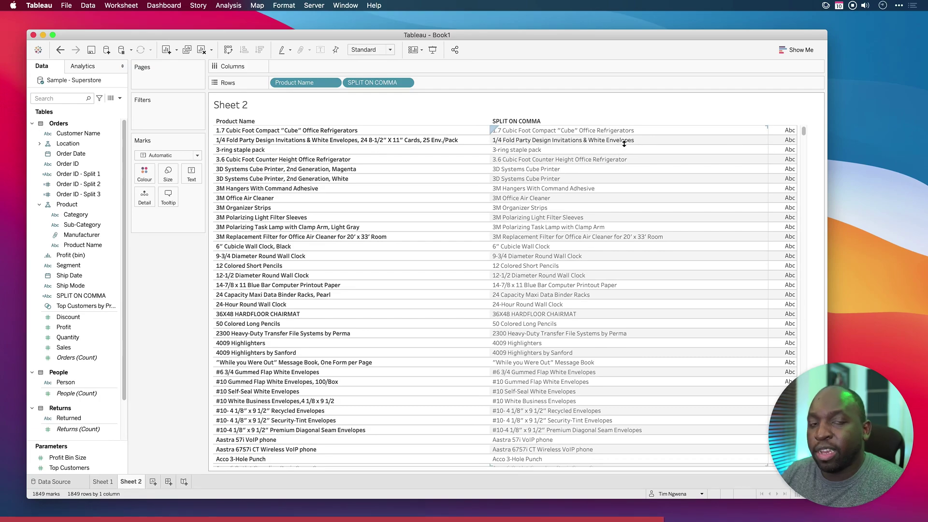
Duplicate the SPLIT ON COMMA field.
left_click(78, 276)
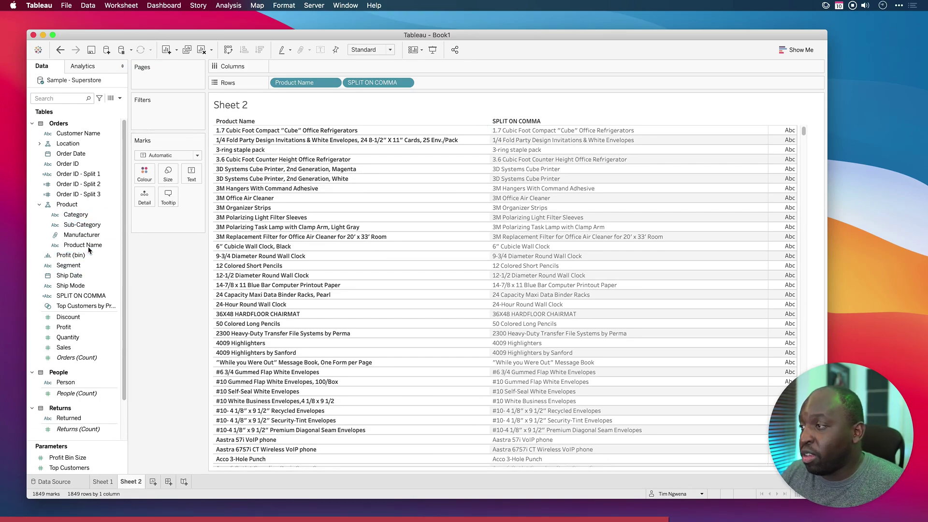
right_click(82, 295)
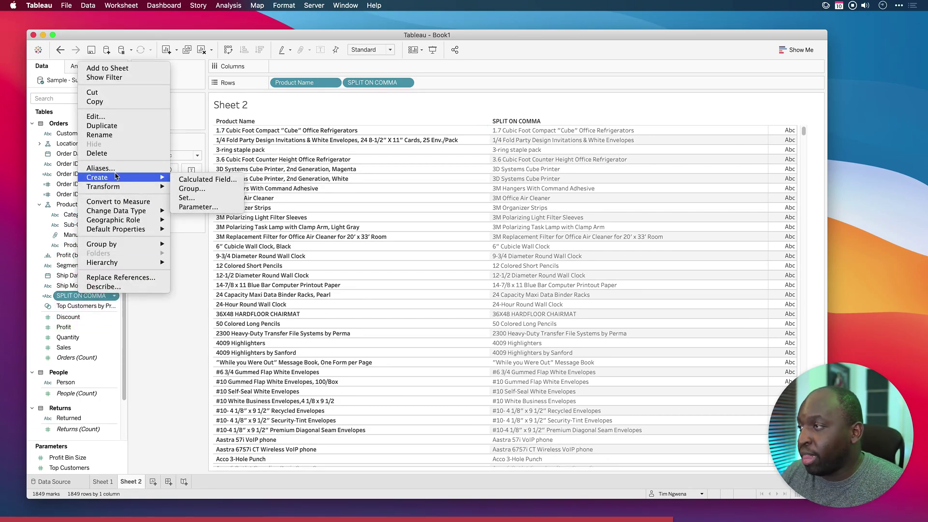
left_click(102, 126)
Change the copy's formula to SPLIT([Product Name], ',', 2) and apply it.
right_click(79, 312)
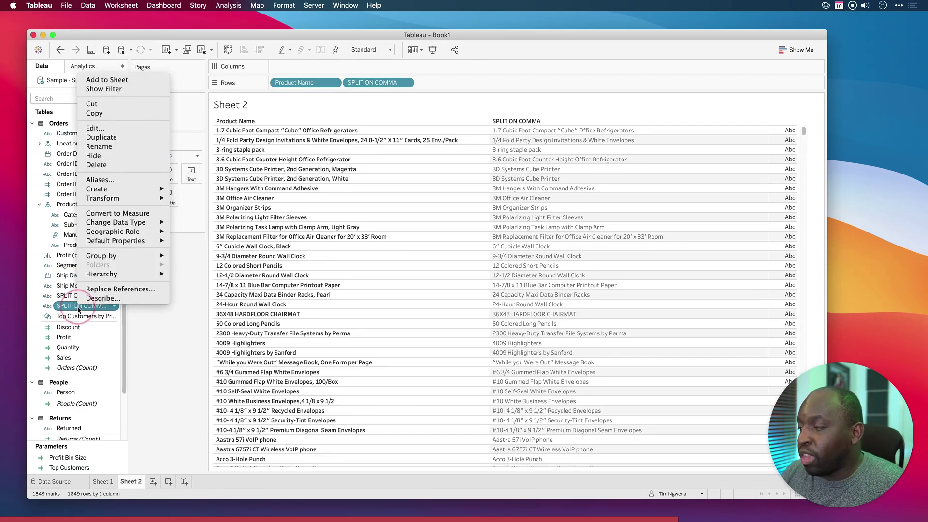
left_click(99, 129)
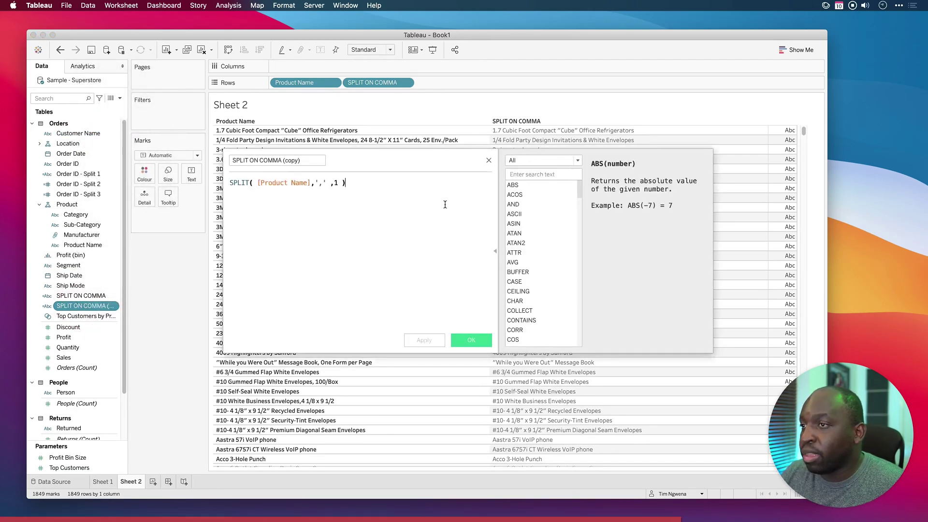
left_click(338, 184)
double_click(337, 183)
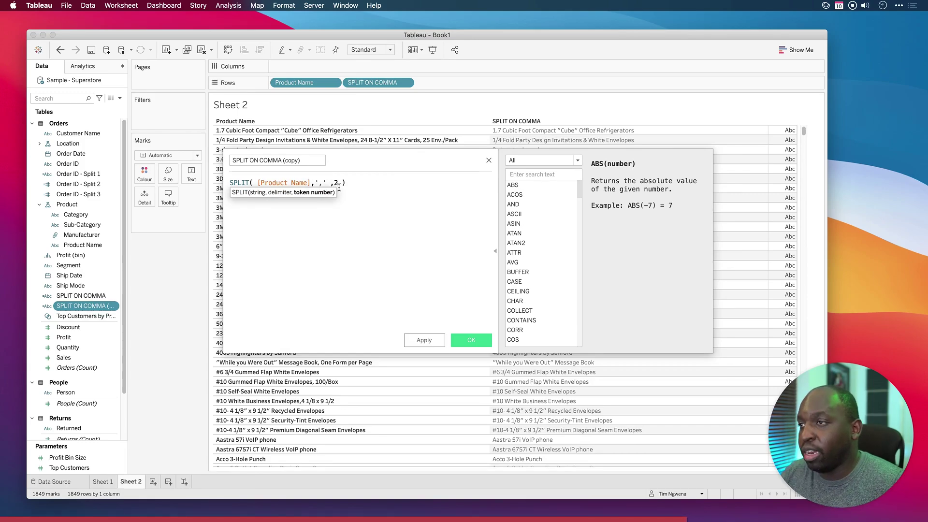
type("2")
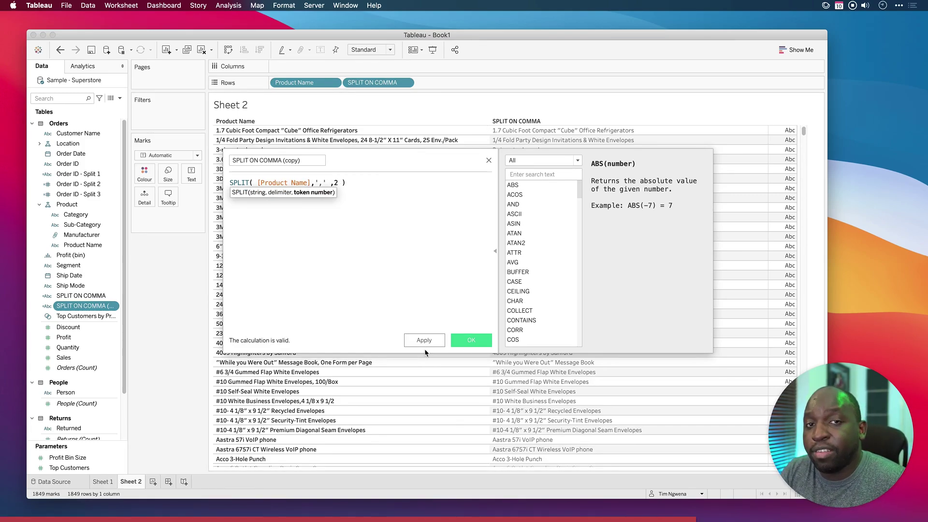
left_click(425, 341)
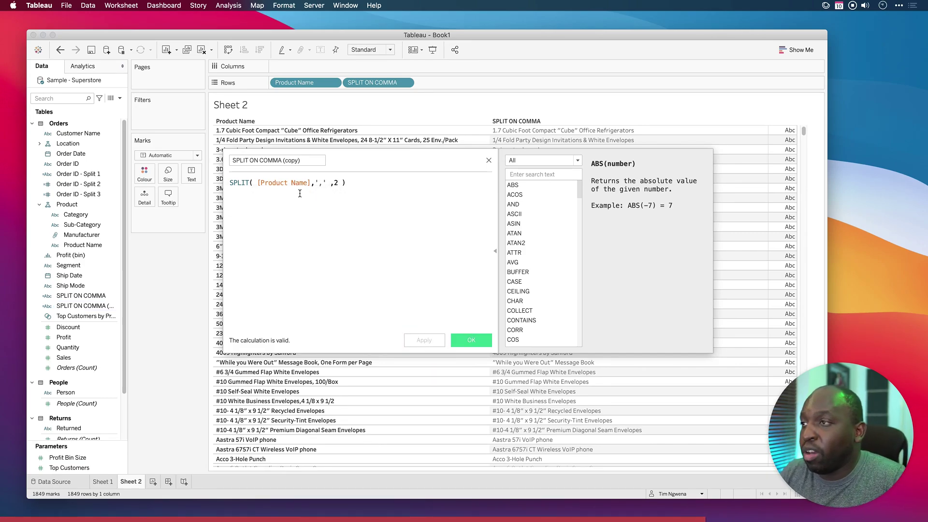
Add SPLIT ON COMMA (copy) to Rows, narrow the first two columns, and scroll the results.
left_click(471, 340)
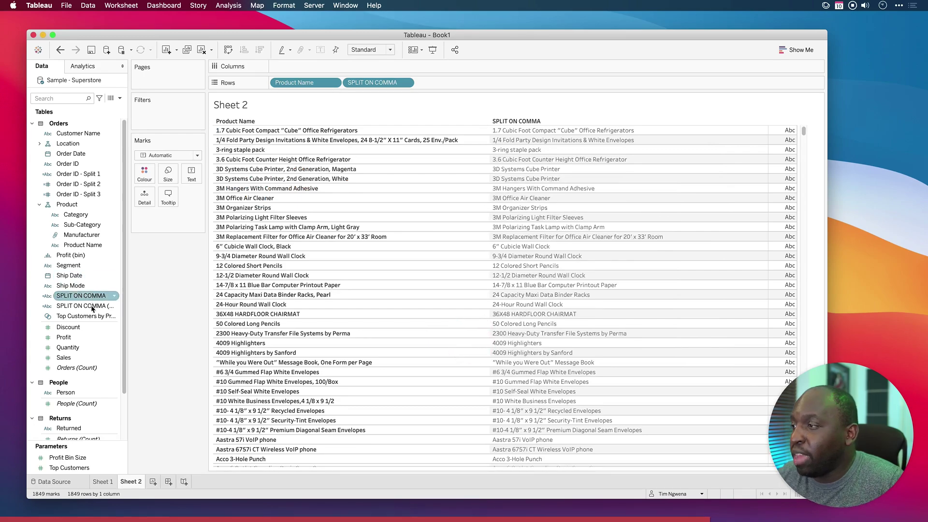
left_click_drag(81, 305, 477, 85)
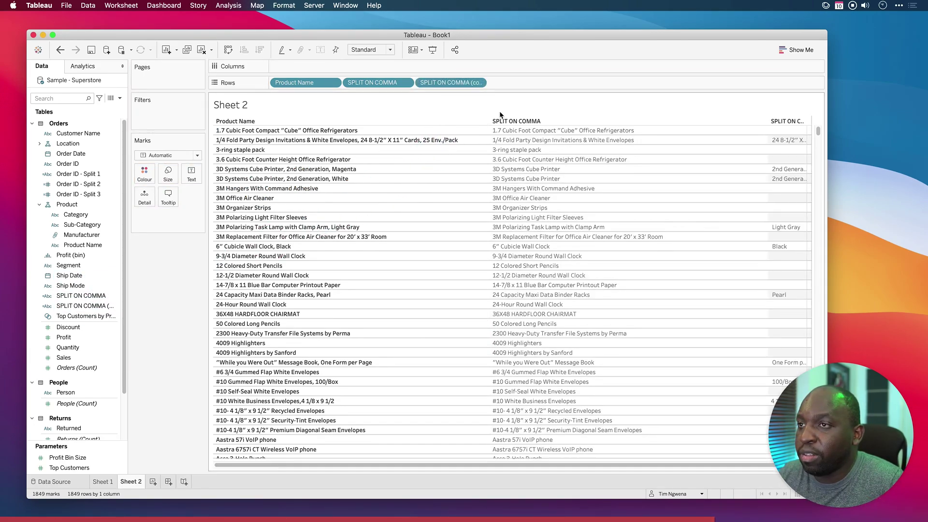
left_click_drag(489, 136, 414, 140)
left_click_drag(686, 155, 599, 154)
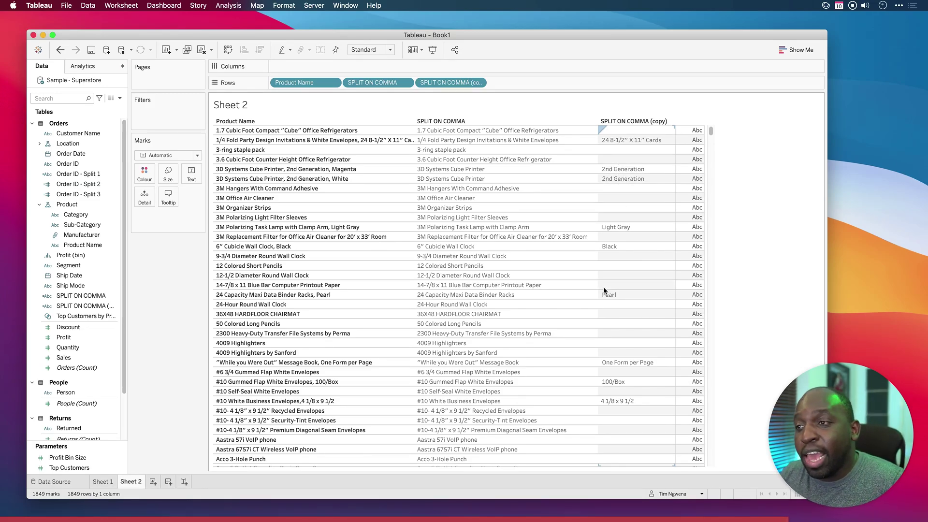
scroll(604, 288, "down", 10)
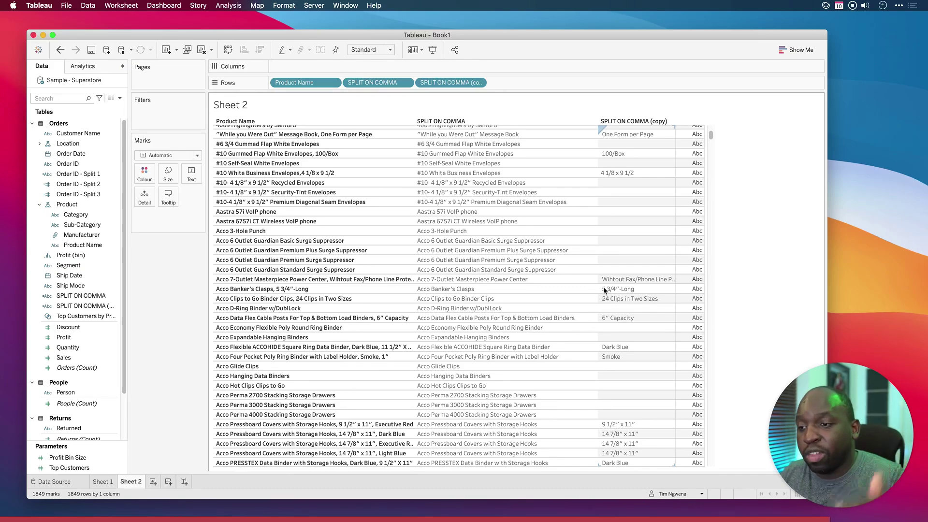
scroll(604, 290, "down", 5)
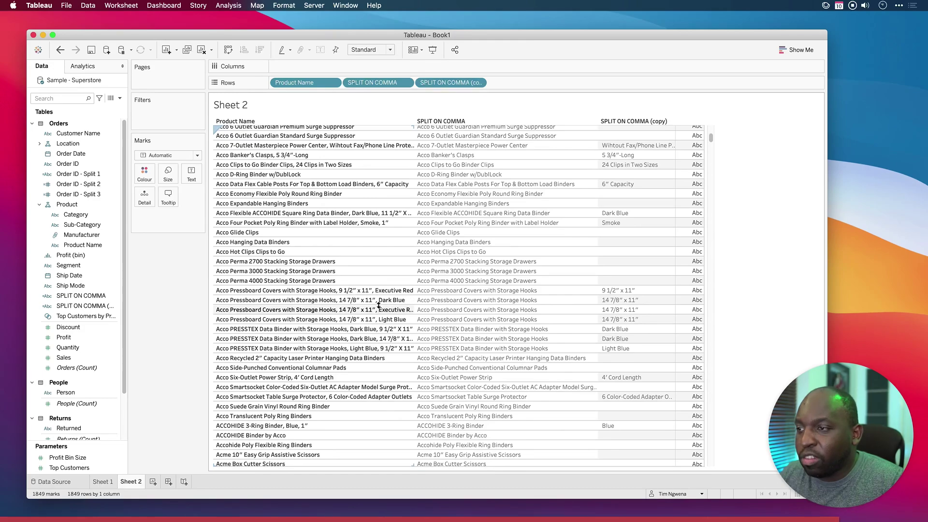
Duplicate the SPLIT ON COMMA (copy) field.
right_click(80, 305)
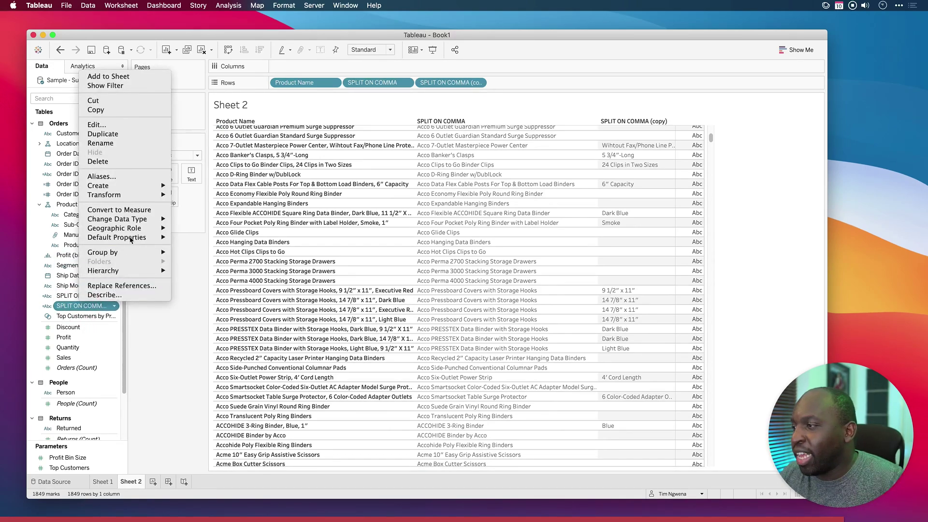
mouse_move(122, 185)
left_click(116, 134)
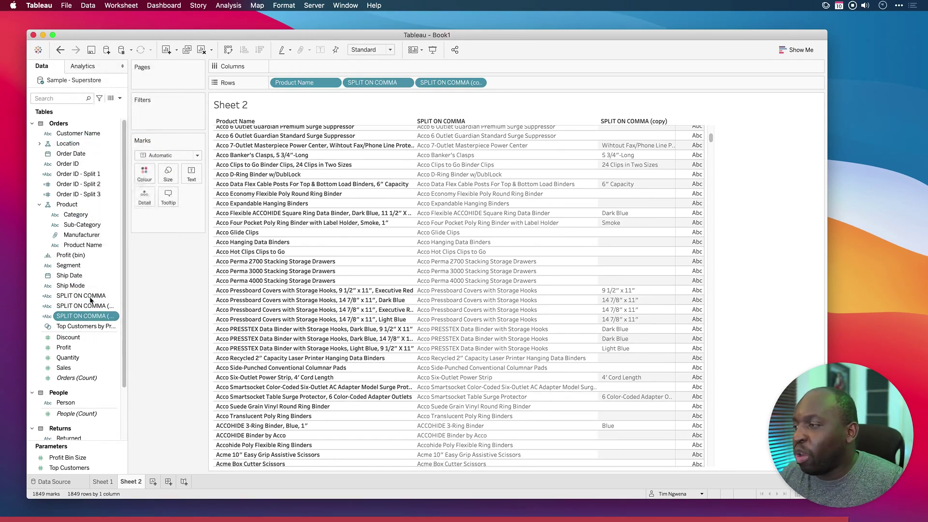
Set the new copy's token number to 3 and add it to Rows as a fourth column.
right_click(95, 319)
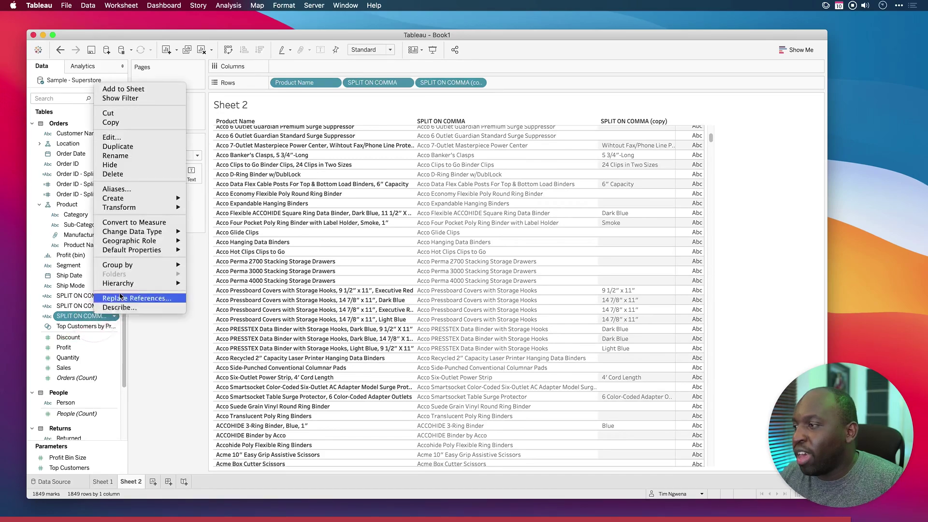
left_click(116, 125)
left_click(335, 183)
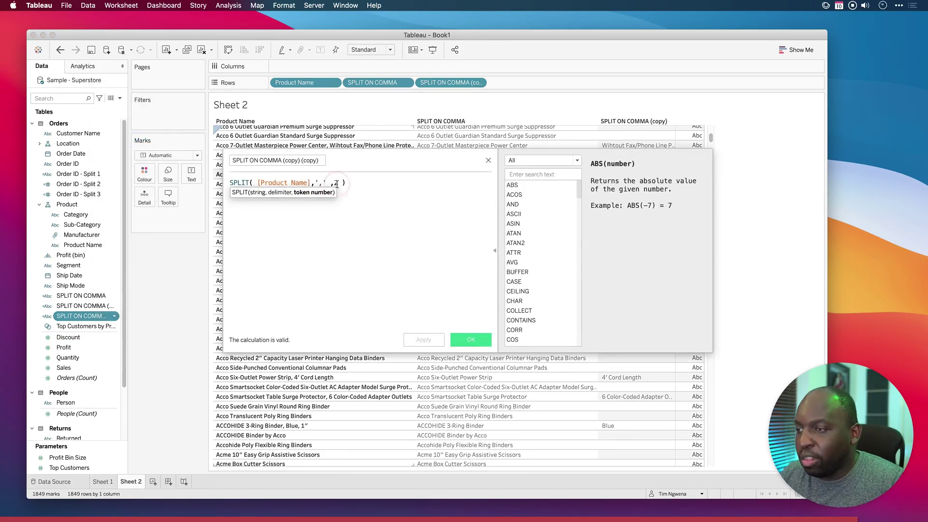
key("BackSpace")
type("3")
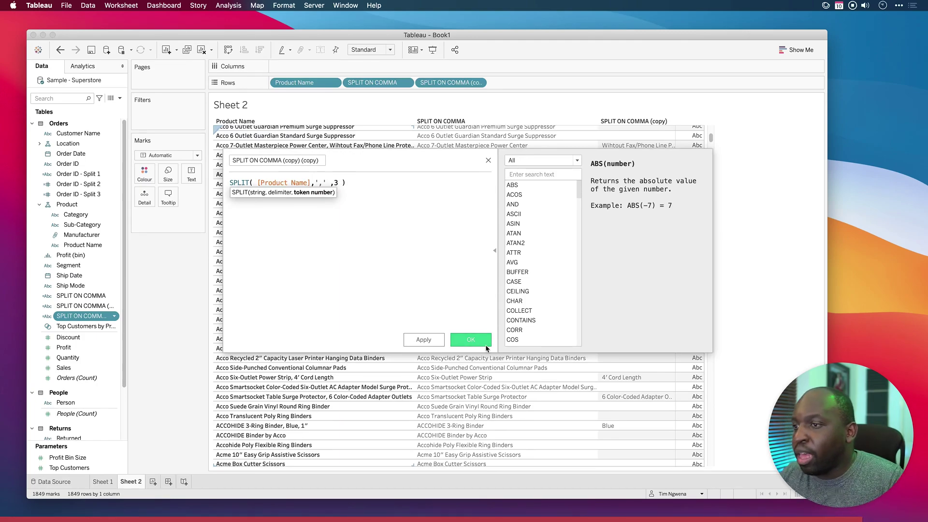
left_click(424, 340)
left_click(470, 340)
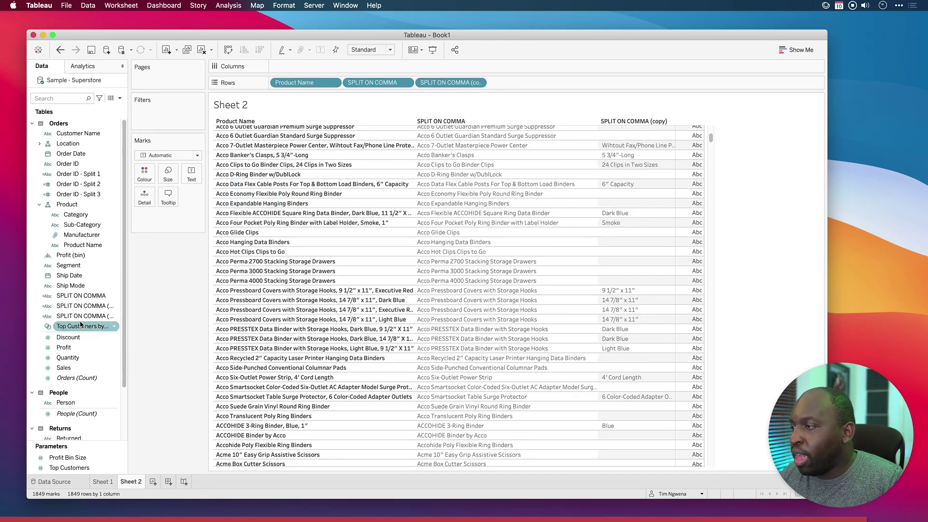
left_click_drag(80, 316, 528, 82)
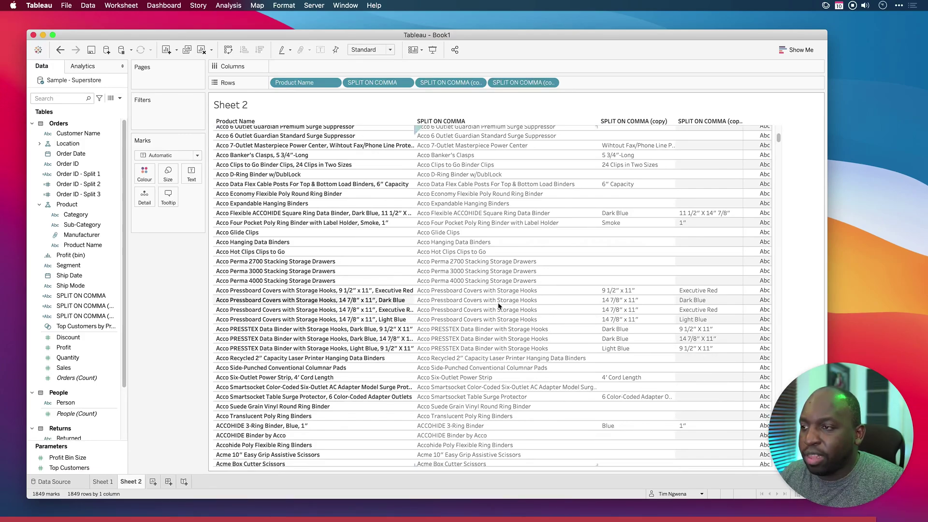
scroll(708, 377, "down", 10)
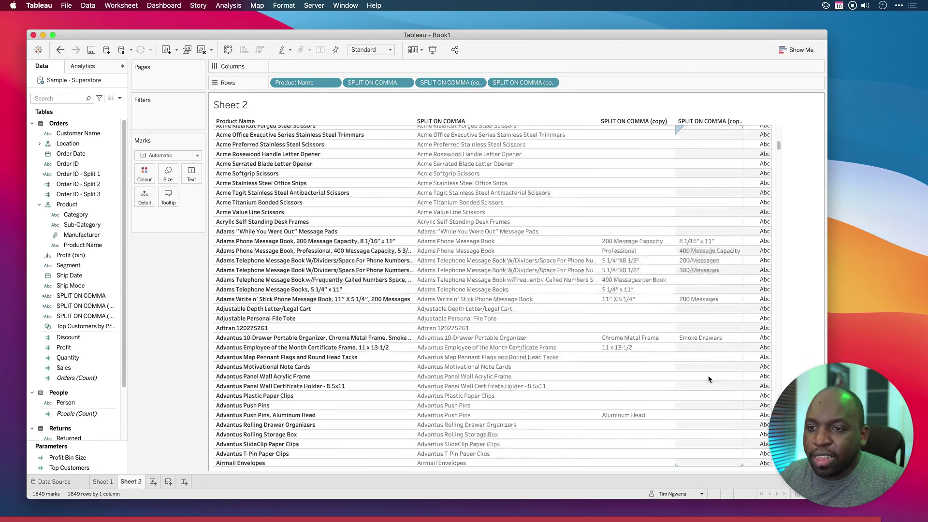
scroll(708, 379, "down", 3)
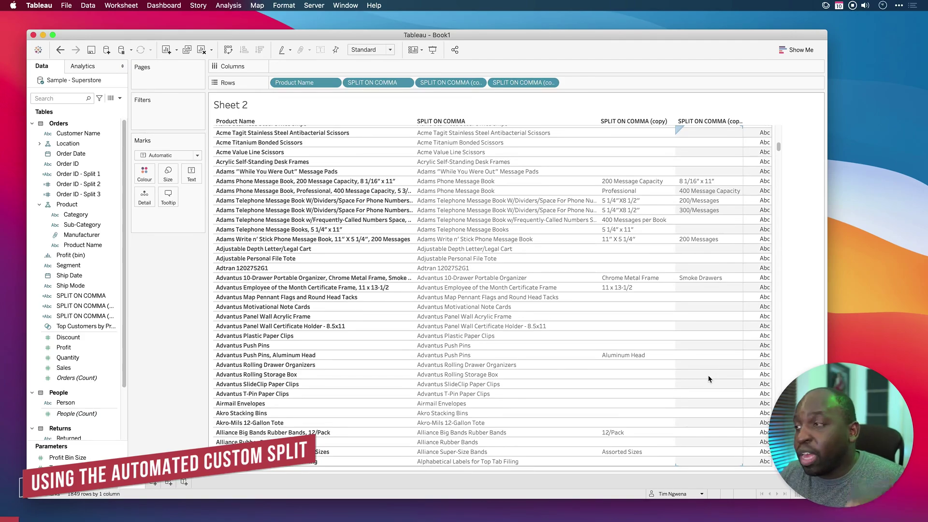
Custom-split Order ID with the default settings, creating Order ID - Split 4.
right_click(77, 165)
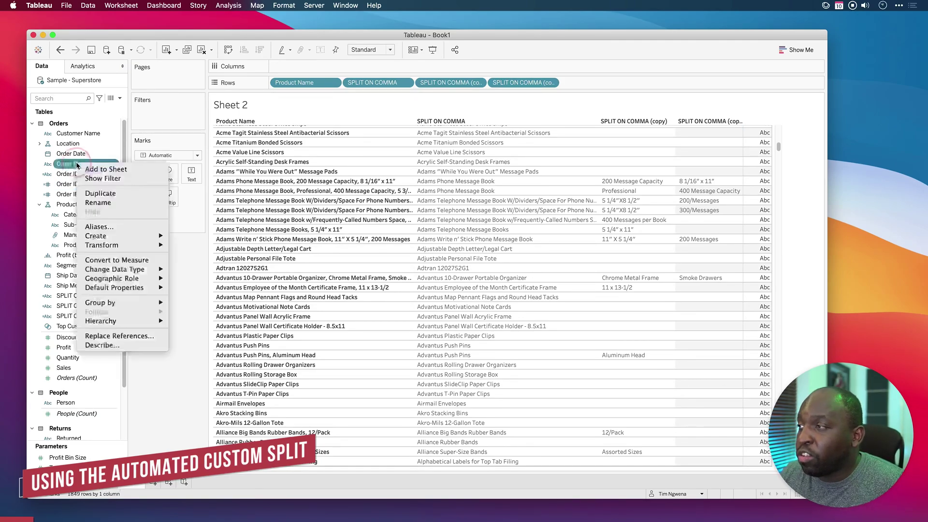
mouse_move(116, 245)
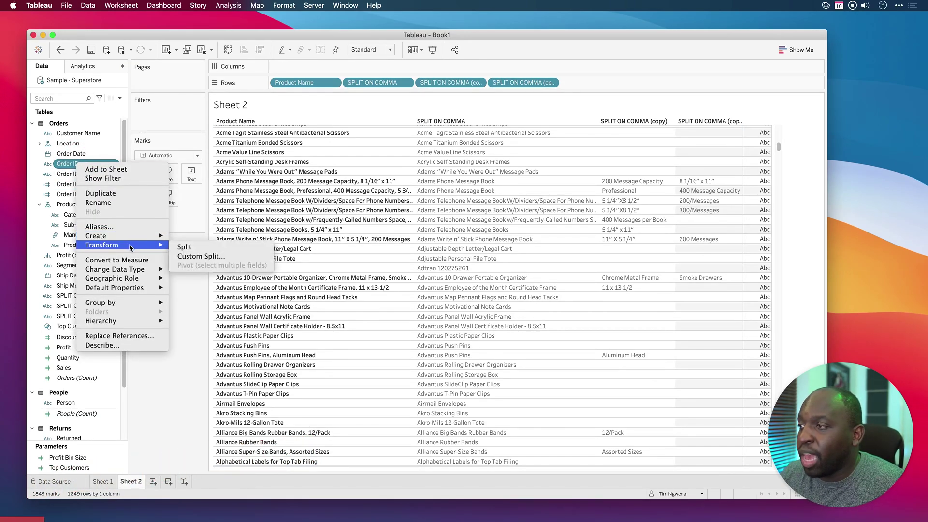
left_click(208, 257)
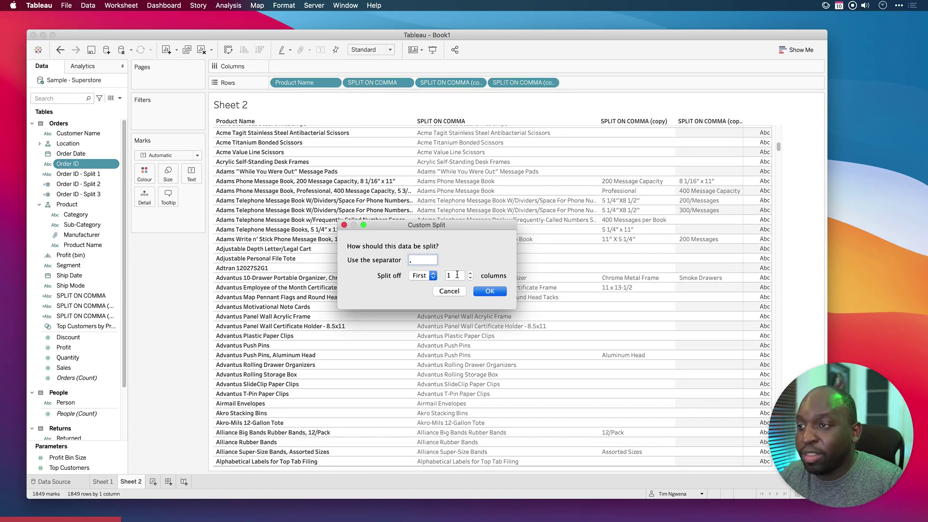
left_click(482, 294)
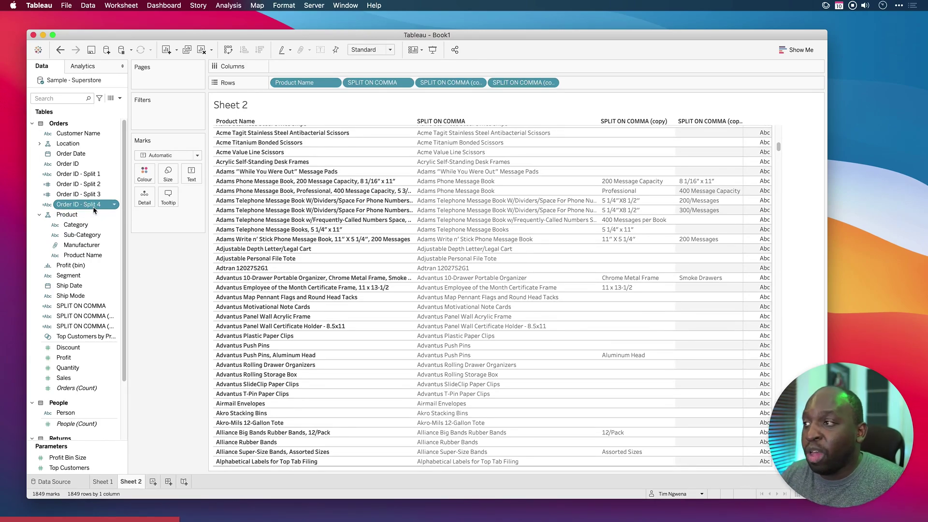
Delete the Order ID - Split 4 field.
right_click(92, 206)
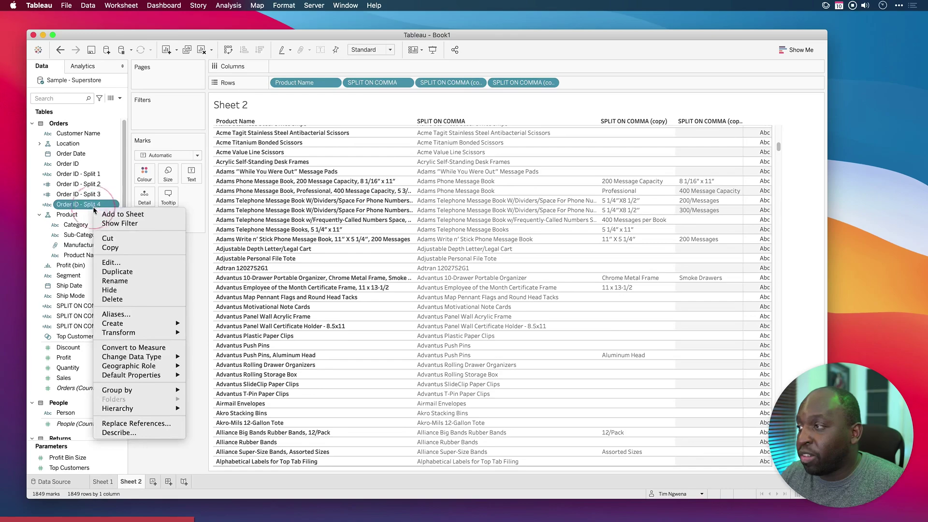
left_click(132, 299)
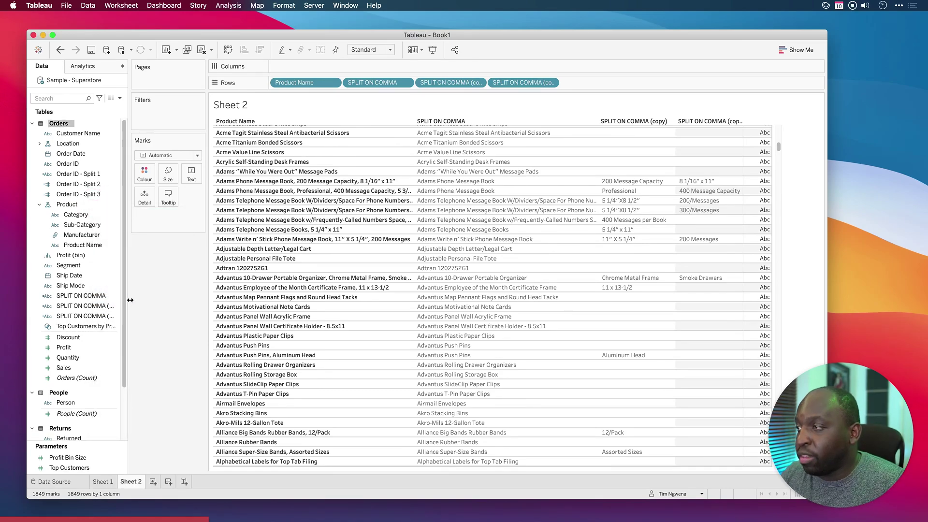
left_click(90, 264)
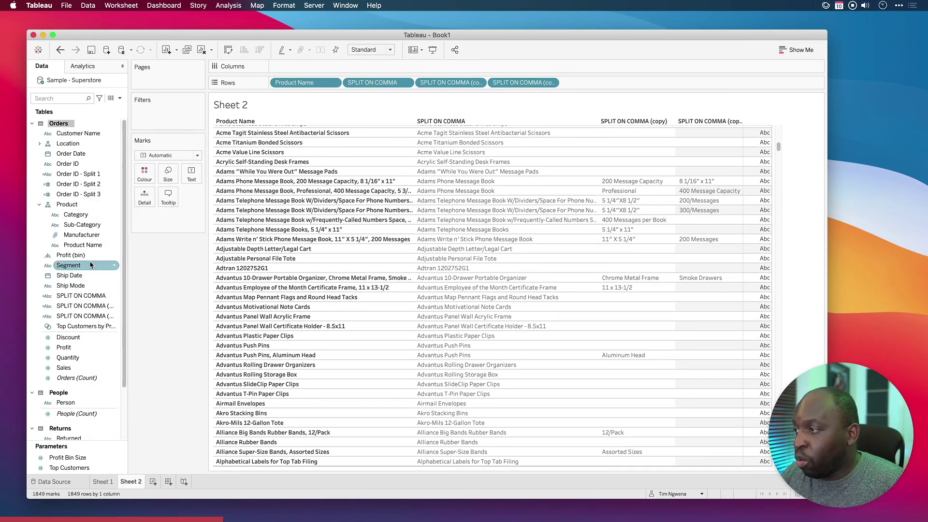
Begin a custom split of Product Name, clearing stray characters from the comma separator.
left_click(95, 245)
right_click(95, 245)
mouse_move(132, 332)
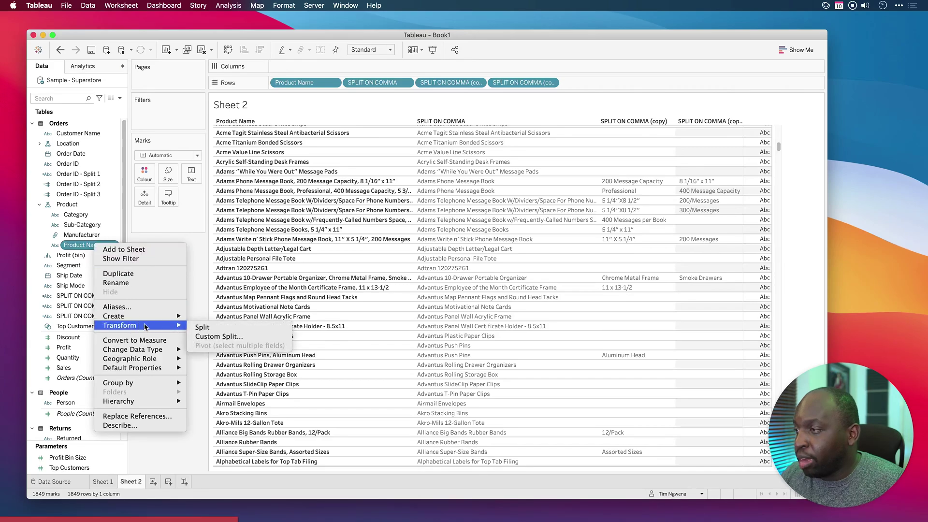
left_click(218, 337)
type("``````")
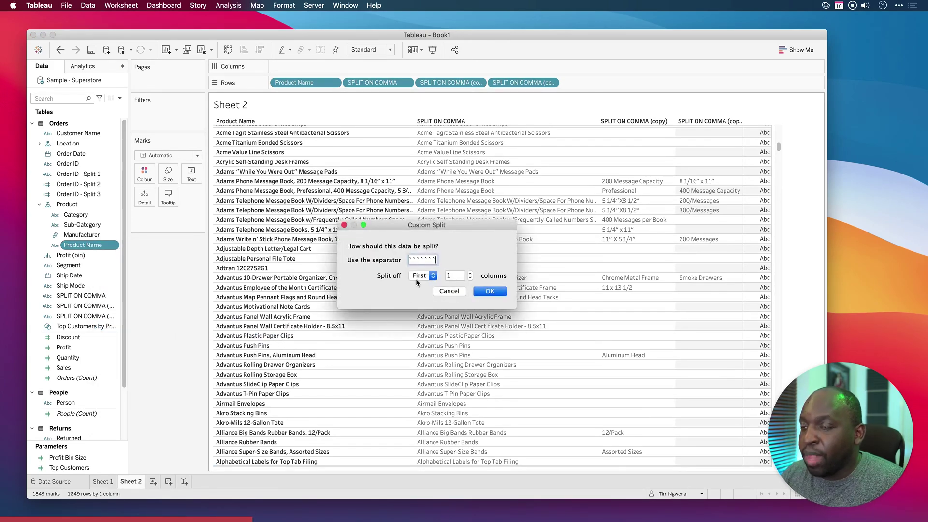
key("super+a")
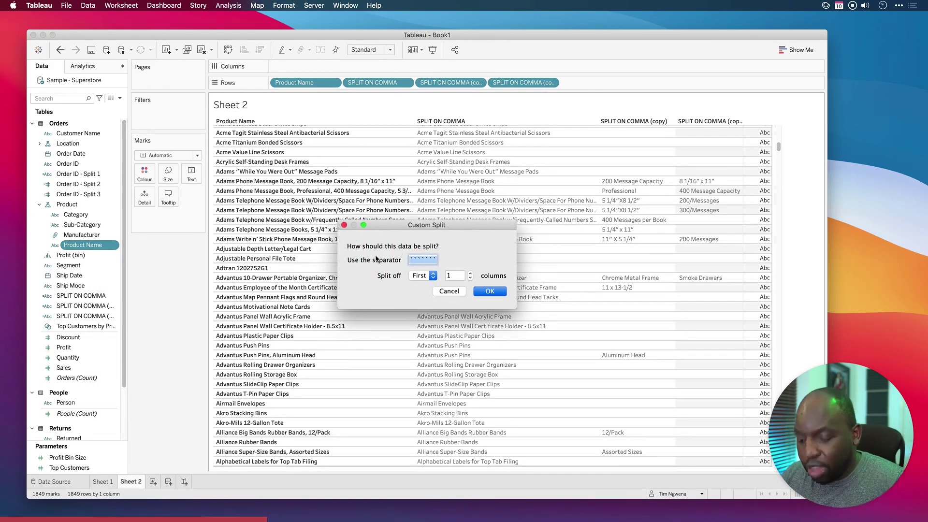
key("BackSpace")
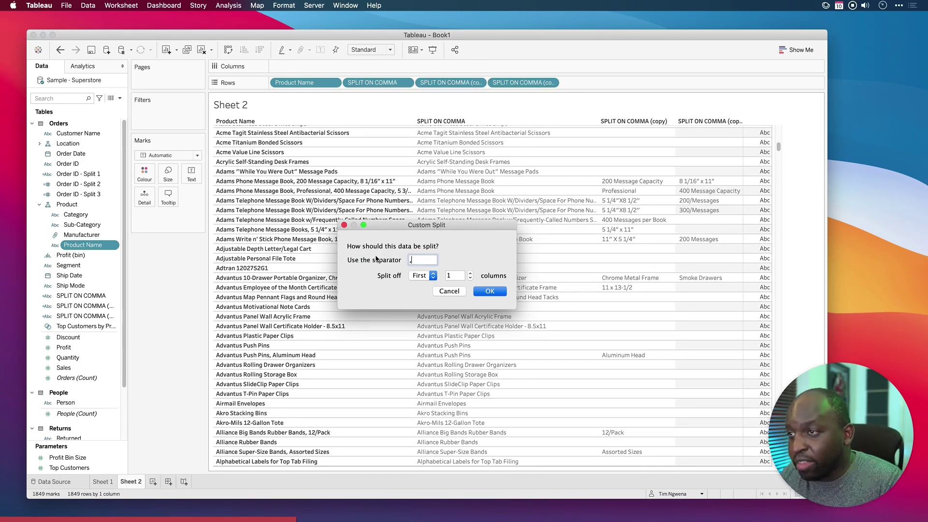
Split off all comma-separated parts, creating four Product Name - Split fields.
left_click(470, 274)
left_click(470, 274)
left_click(470, 274)
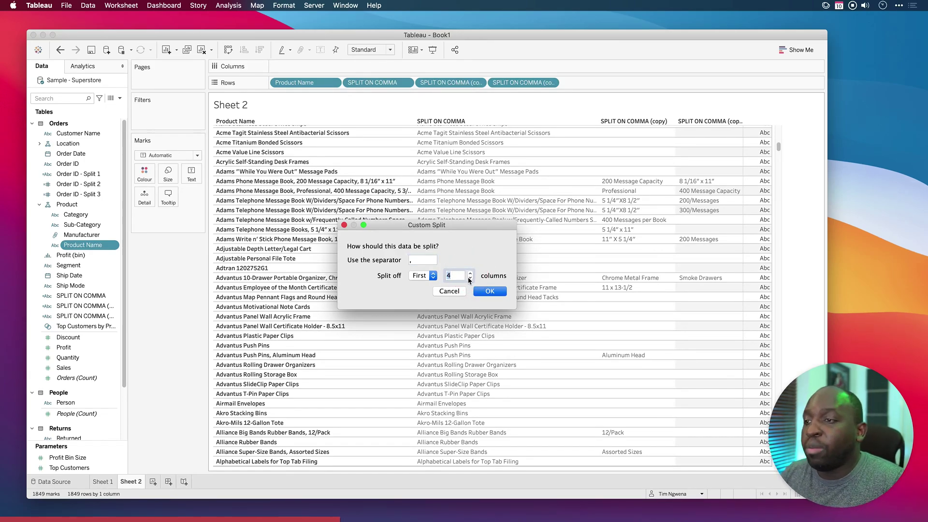
left_click(470, 278)
left_click(470, 278)
left_click(433, 276)
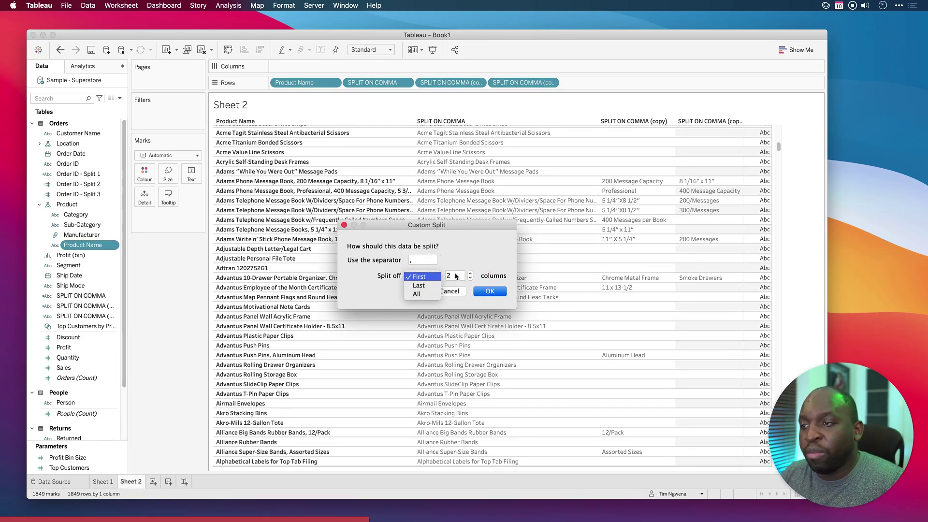
left_click(456, 276)
left_click(422, 276)
left_click(416, 294)
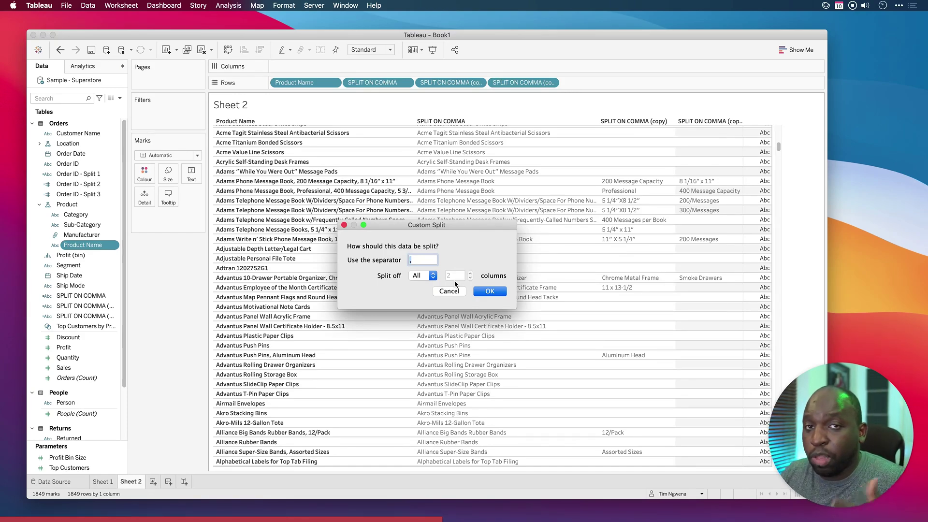
left_click(488, 291)
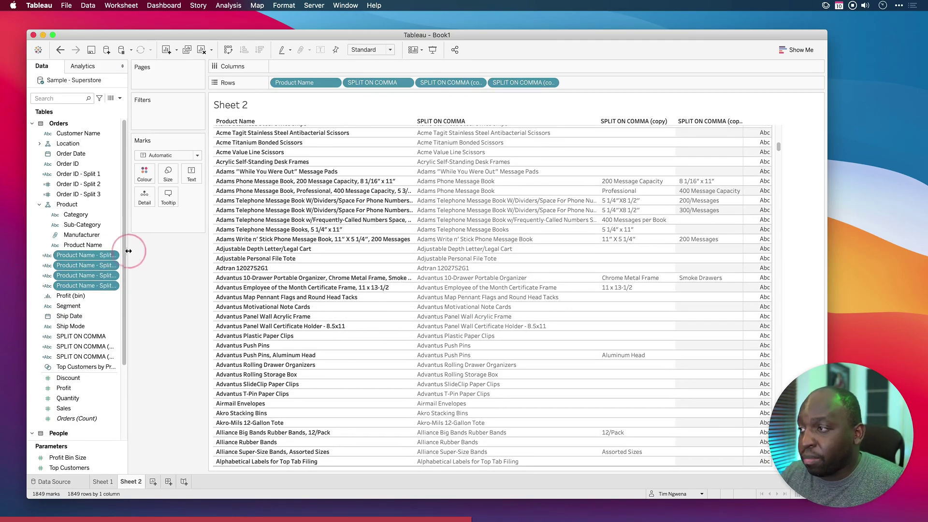
Clear the sheet and put Product Name - Split 1 through Split 4 on Rows.
left_click_drag(127, 250, 177, 250)
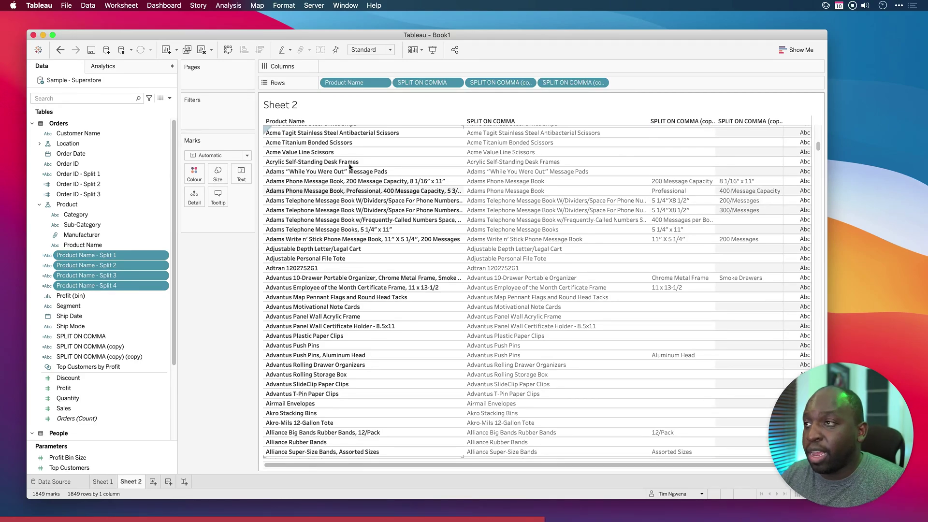
left_click(201, 50)
left_click_drag(104, 256, 351, 83)
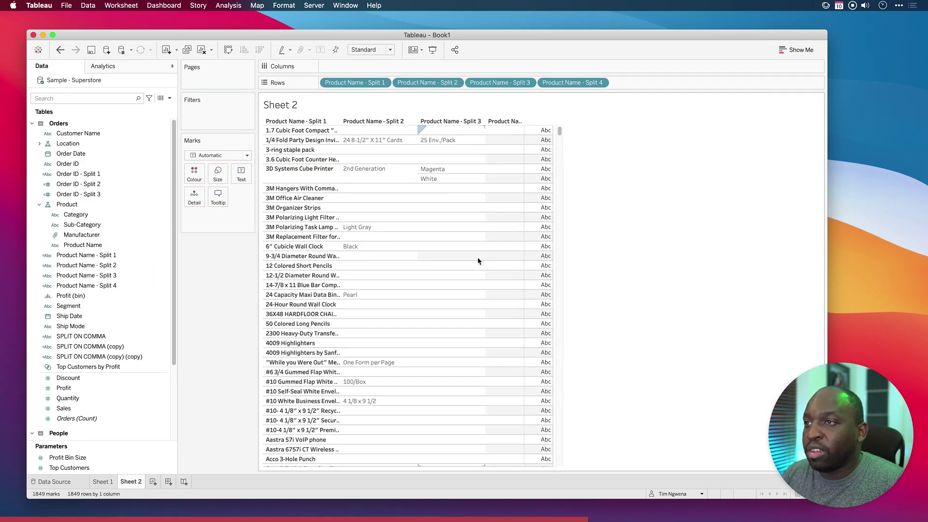
scroll(425, 273, "down", 1)
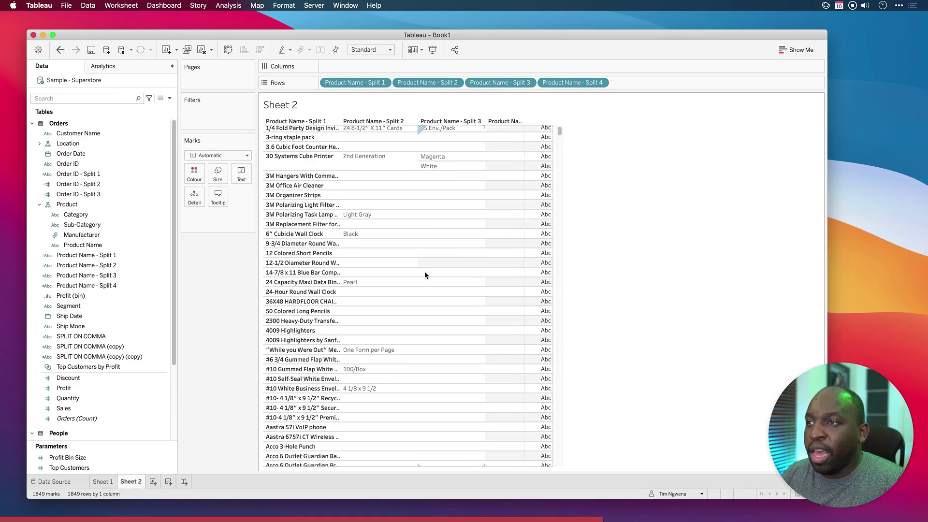
scroll(424, 273, "down", 10)
scroll(484, 215, "up", 2)
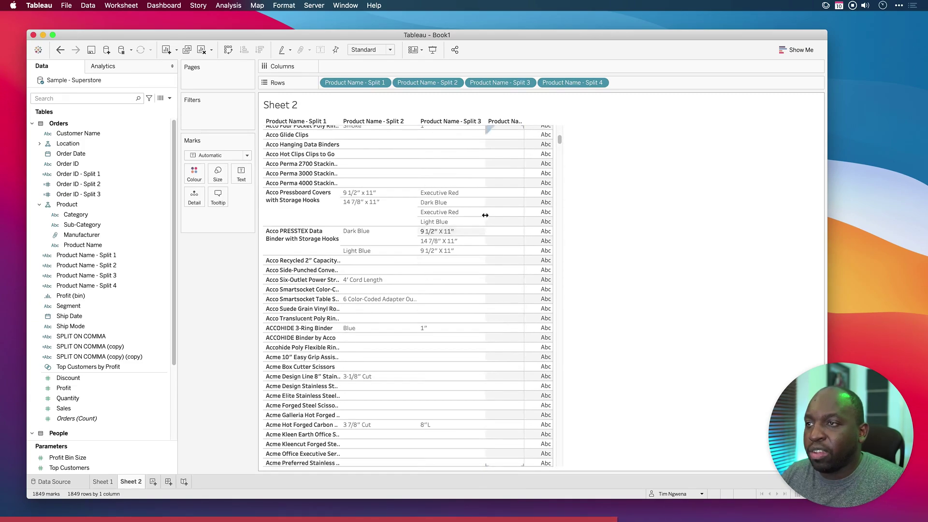
scroll(485, 215, "up", 1)
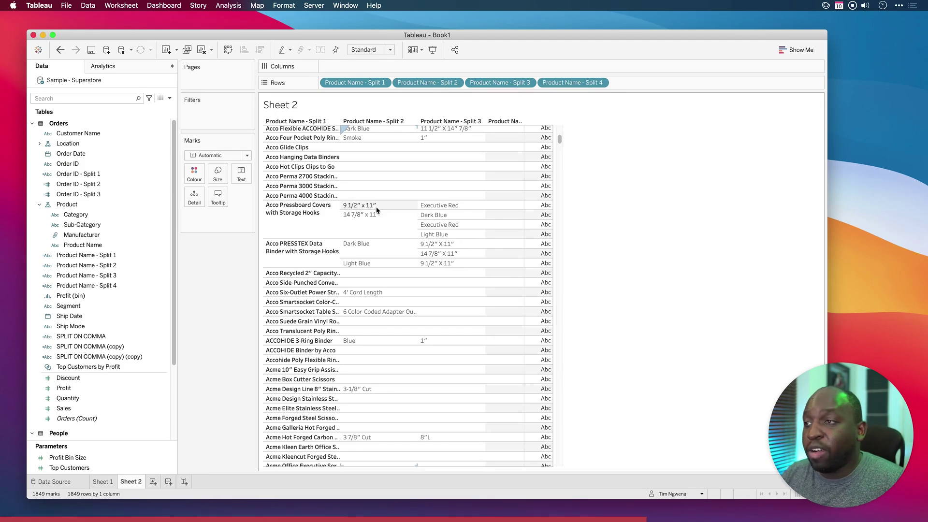
left_click(316, 222)
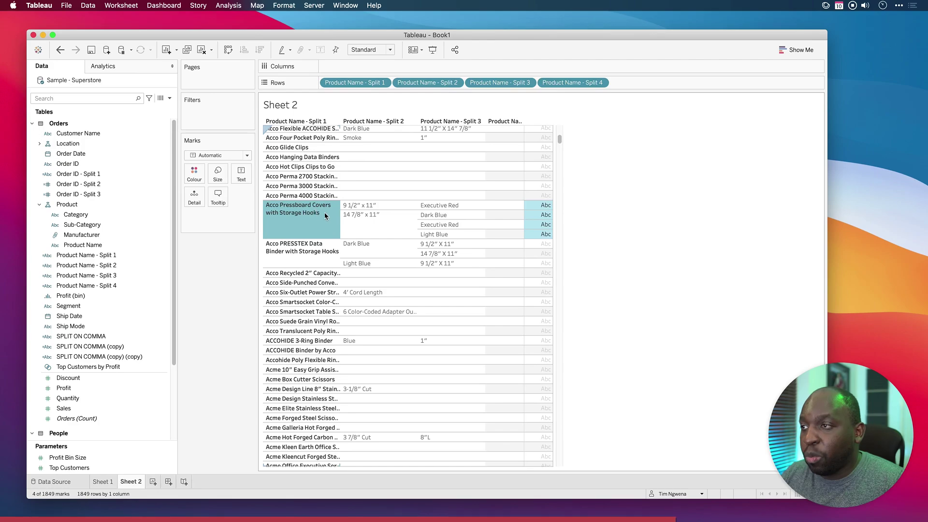
left_click(375, 203)
left_click(362, 217)
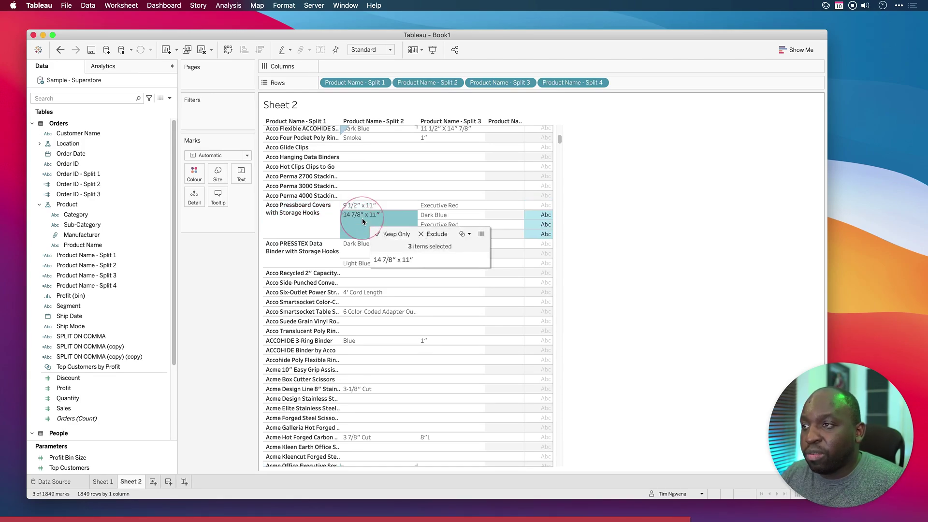
left_click(461, 207)
left_click(457, 215)
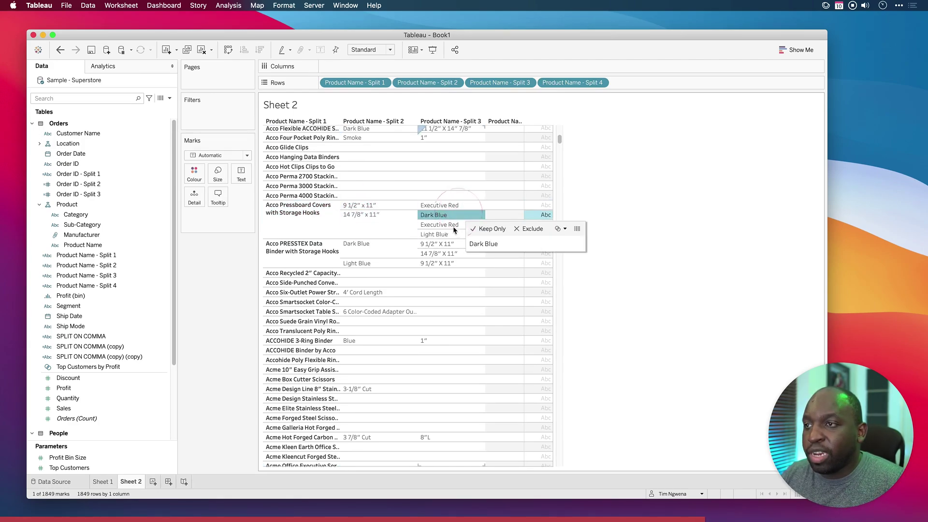
left_click(454, 224)
left_click(452, 234)
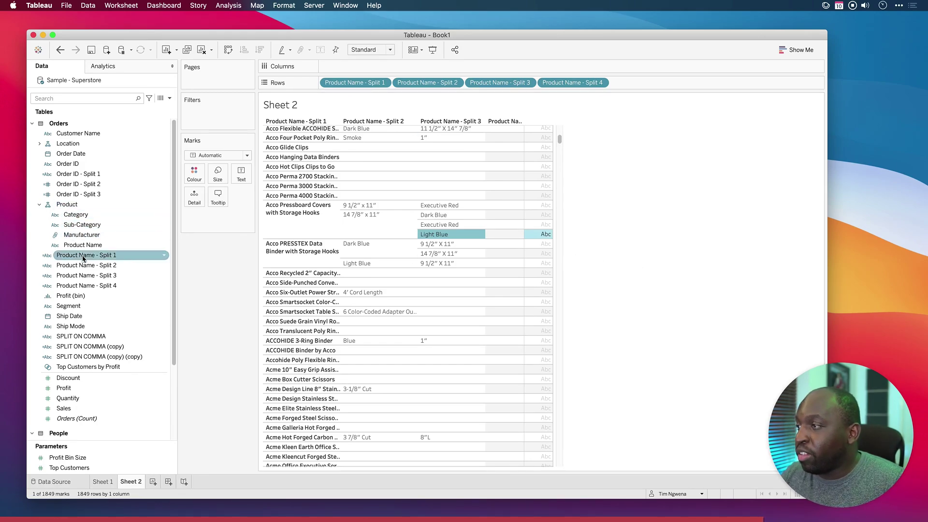
left_click_drag(82, 245, 323, 85)
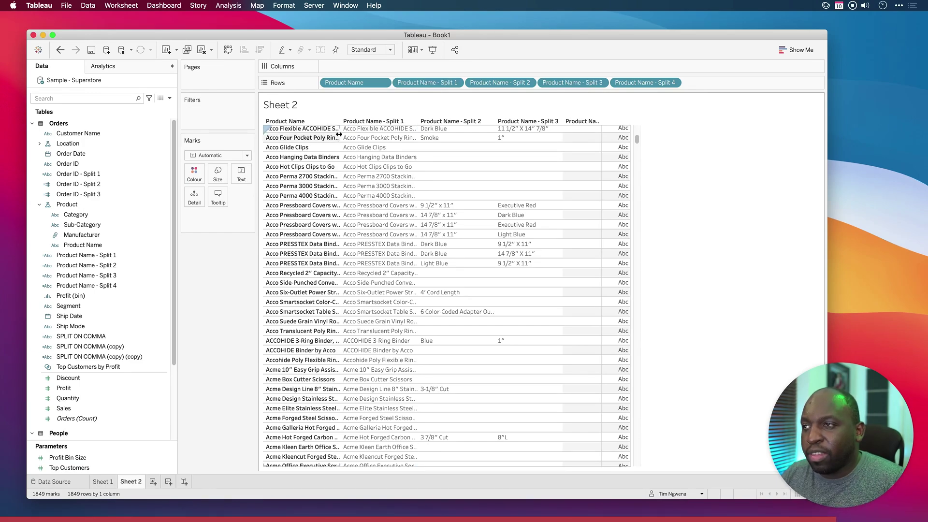
left_click_drag(339, 133, 409, 132)
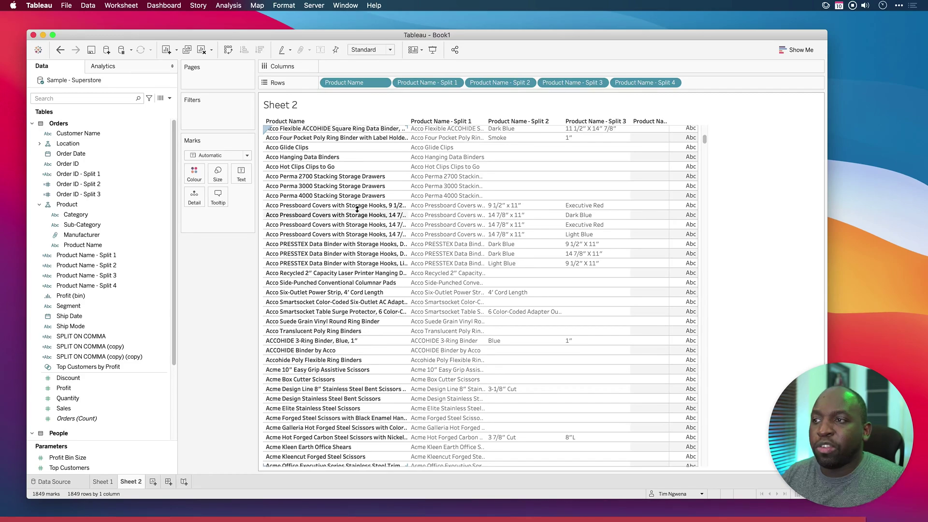
left_click_drag(357, 83, 232, 288)
left_click(303, 222)
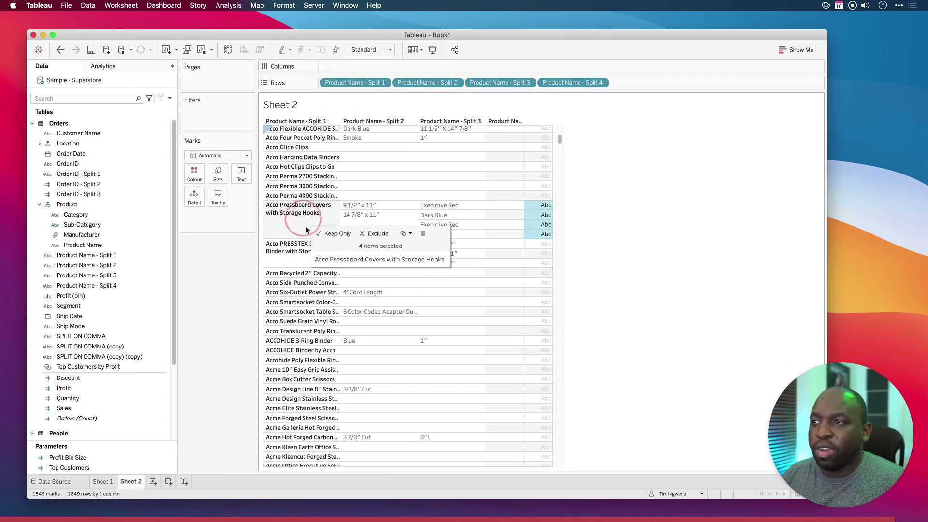